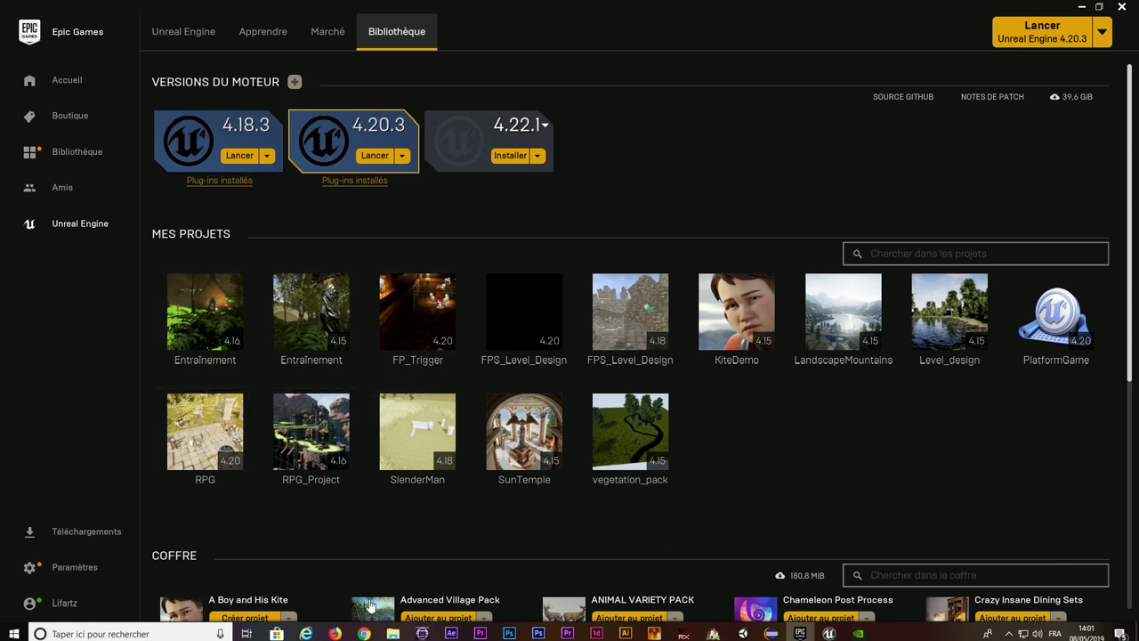
Step: Switch to Chrome, open the Epic Games Store from the search results and go to the Unreal Engine website
left_click(364, 633)
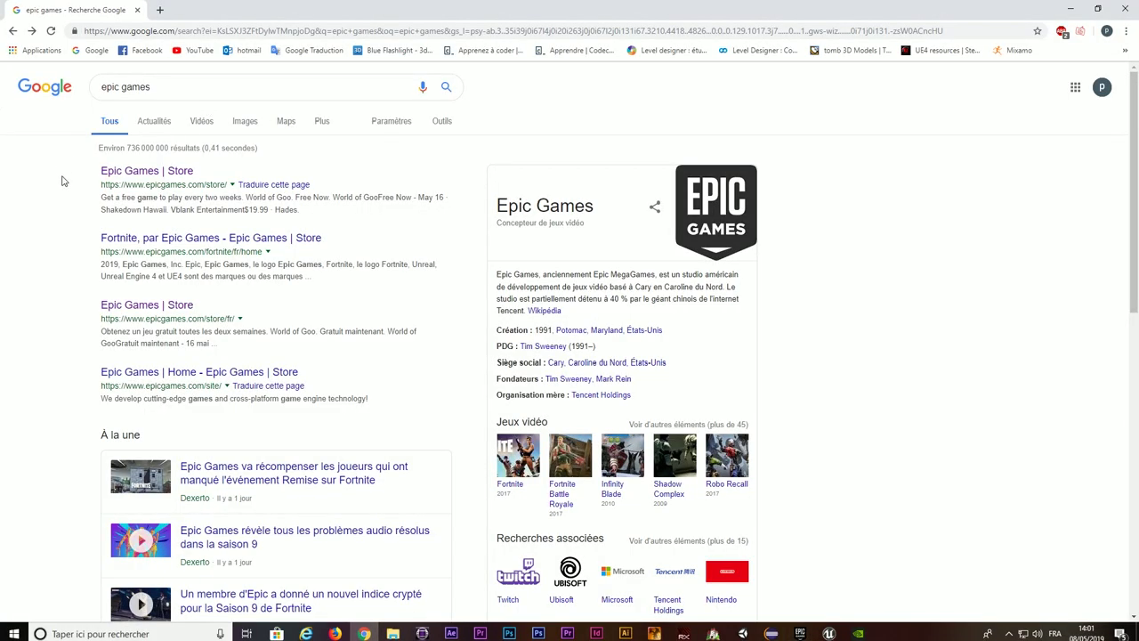
left_click(133, 174)
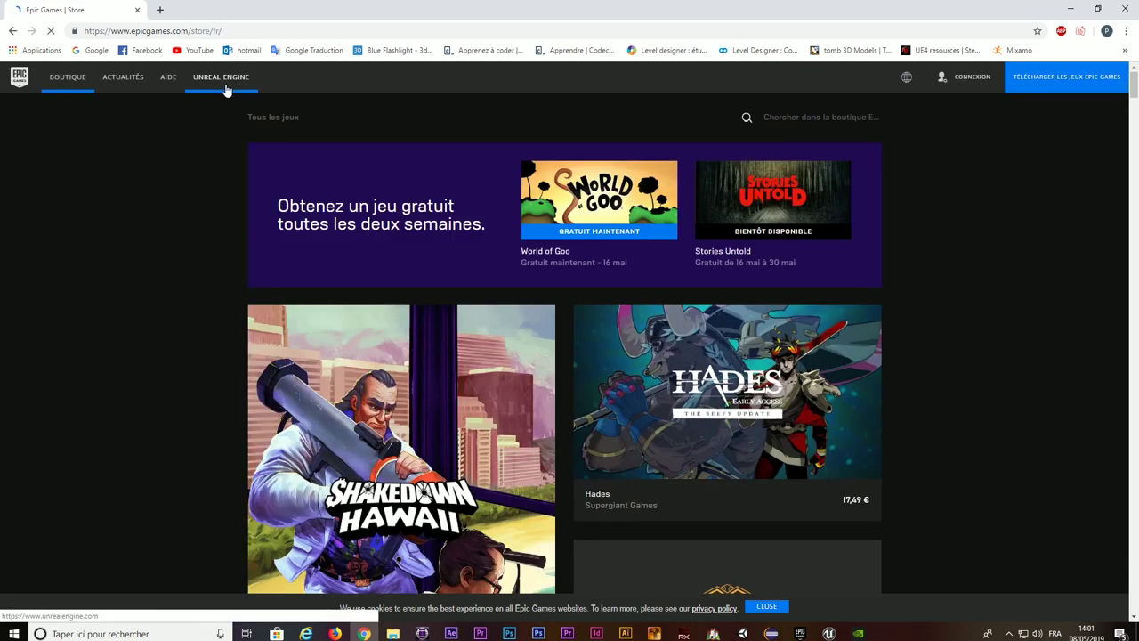
left_click(226, 89)
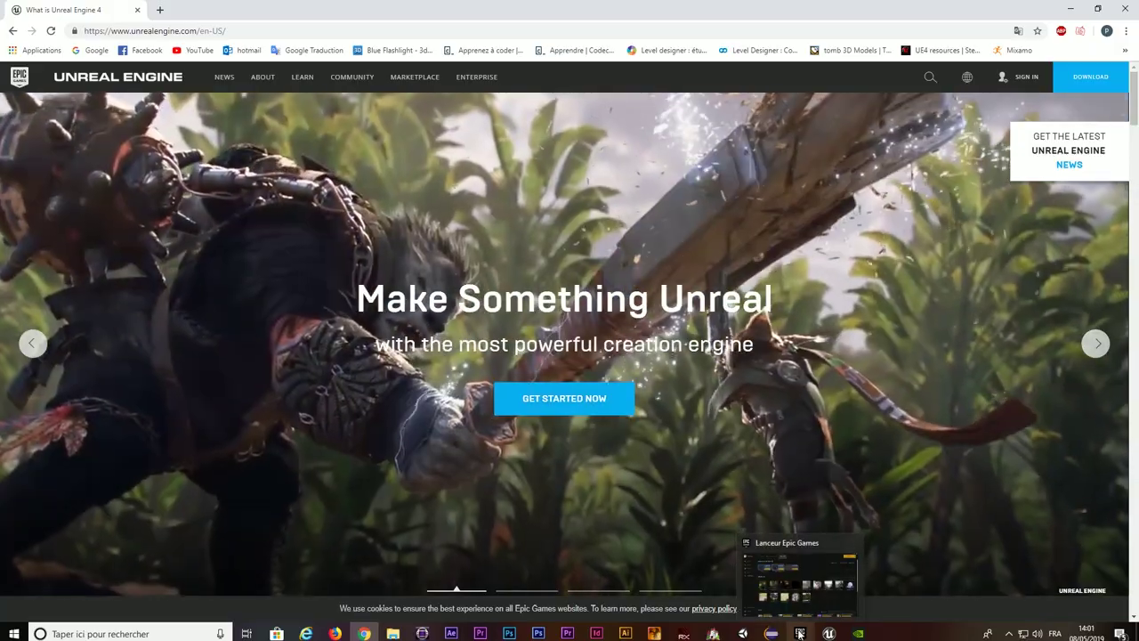
Step: Switch back to the Epic Games Launcher and look over the engine versions, projects and vault assets in the library
left_click(800, 632)
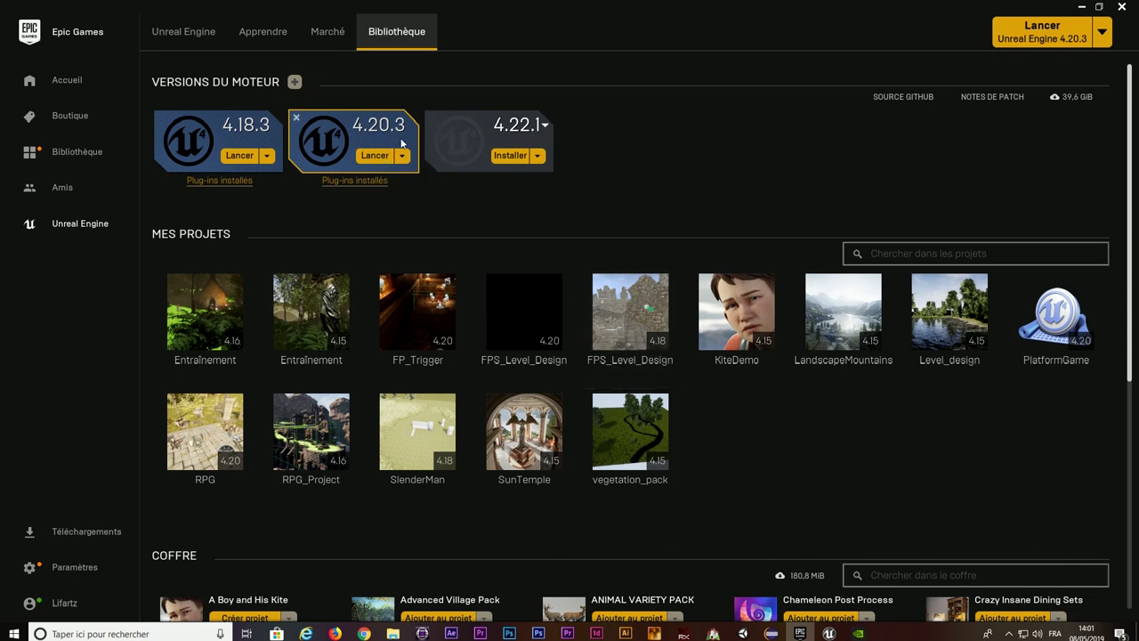
scroll(382, 169, "down", 5)
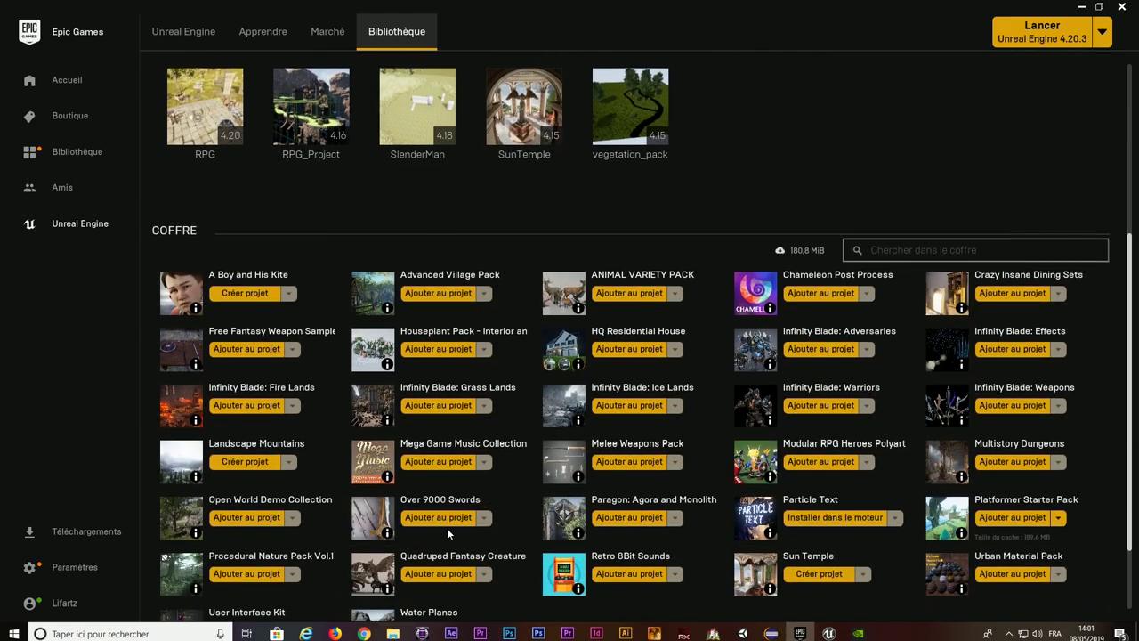
scroll(447, 528, "down", 1)
scroll(427, 507, "up", 2)
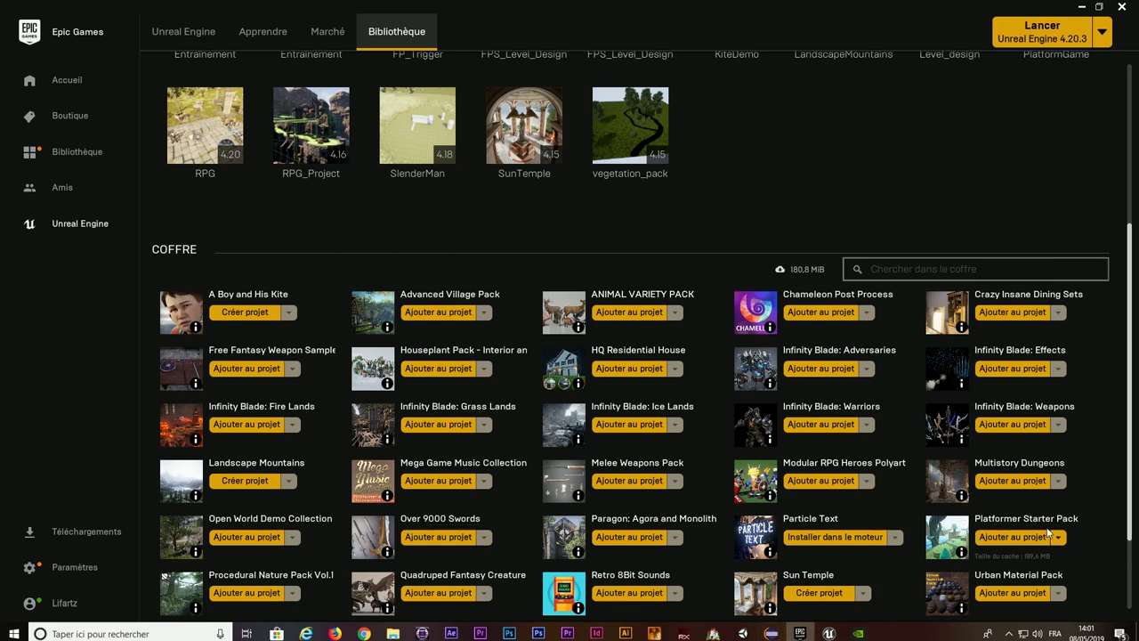
scroll(659, 491, "up", 3)
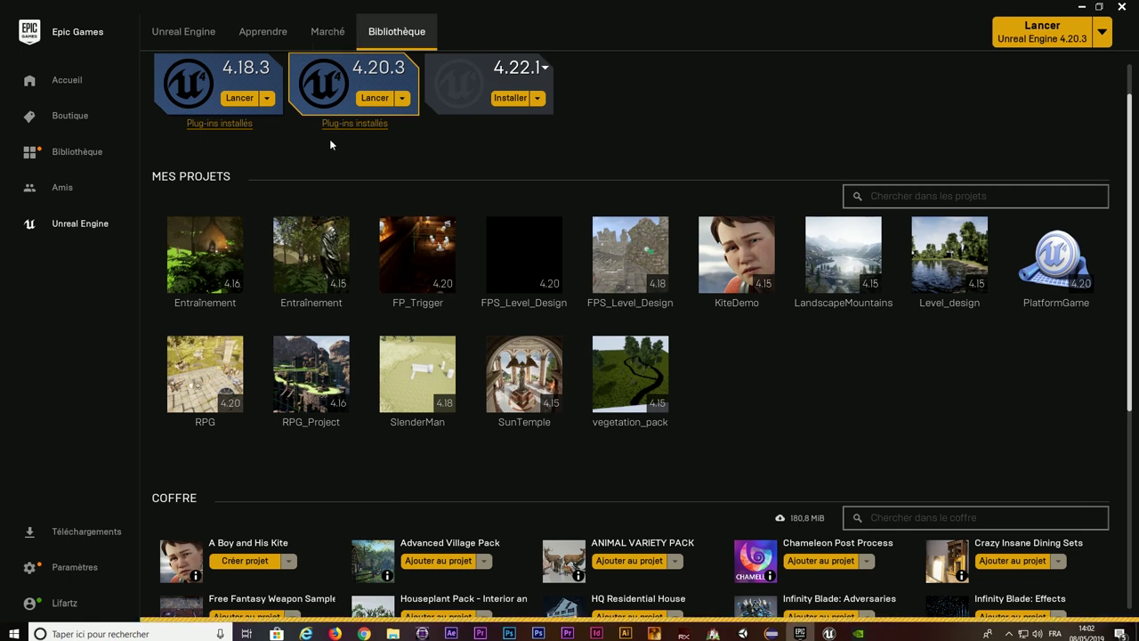
Step: Browse the marketplace's free-for-the-month products and open the detail page of the Platformer Starter Pack
left_click(322, 36)
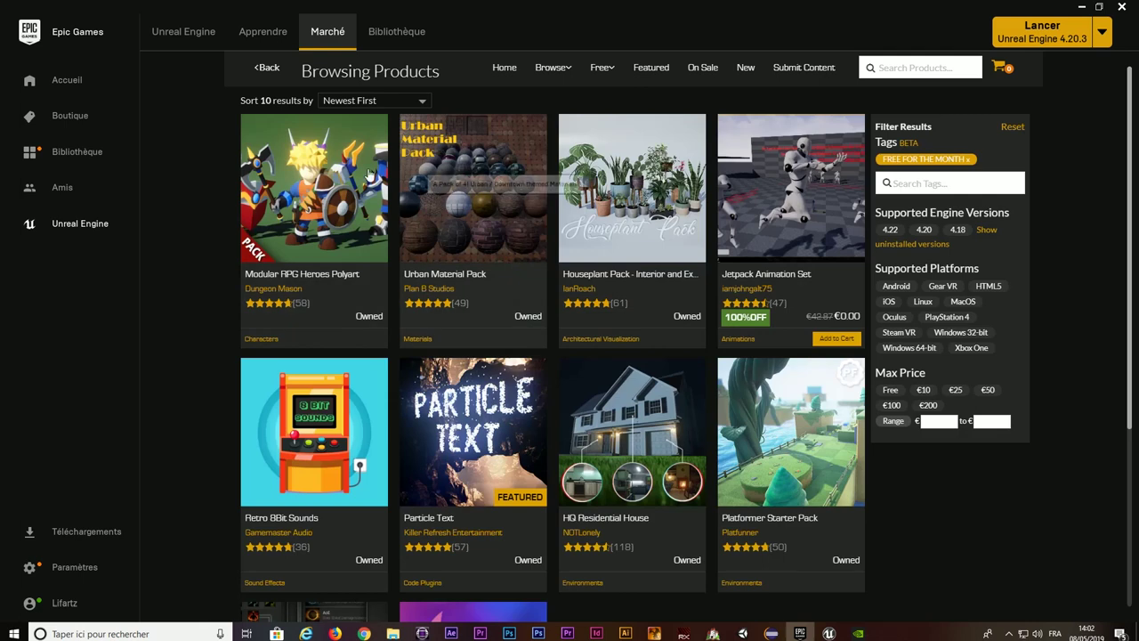
scroll(255, 315, "down", 1)
scroll(318, 394, "down", 1)
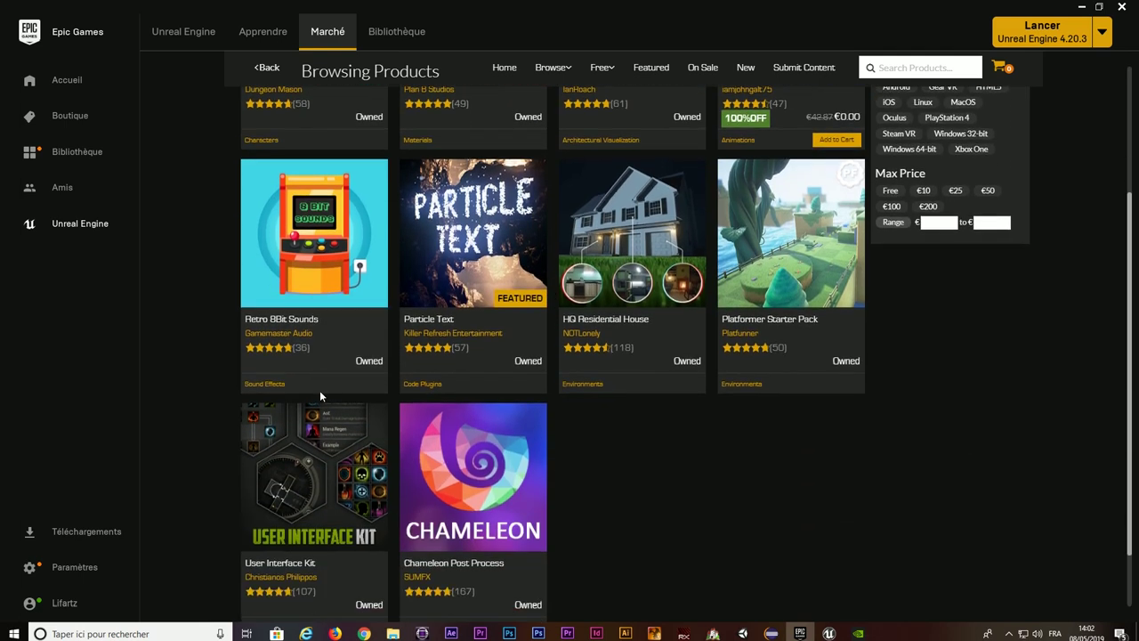
scroll(637, 414, "up", 1)
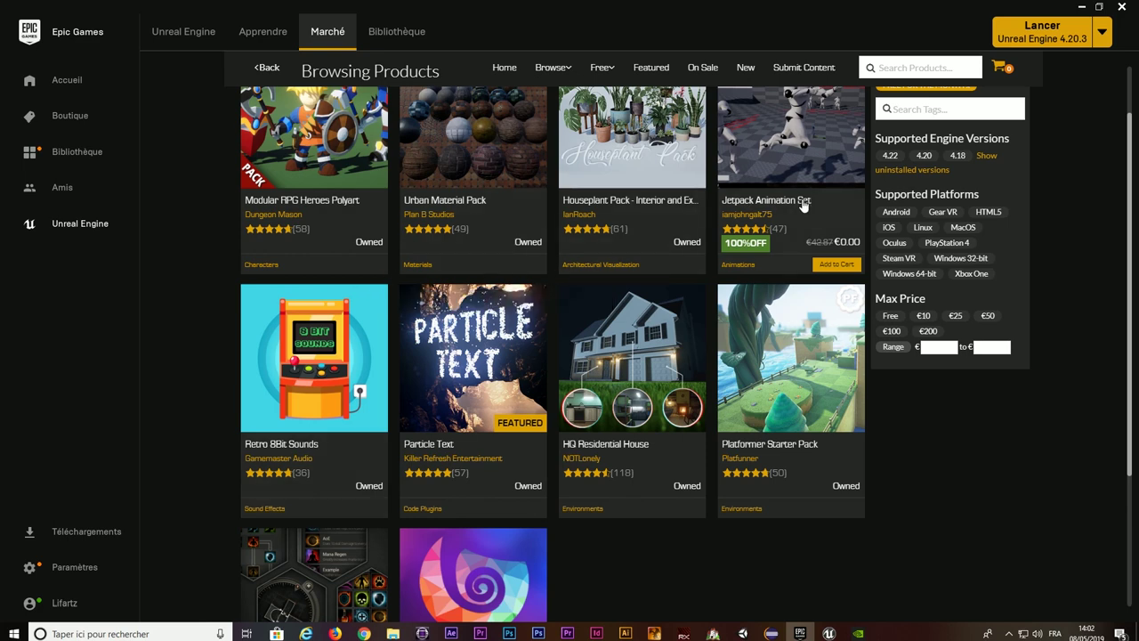
scroll(783, 231, "up", 1)
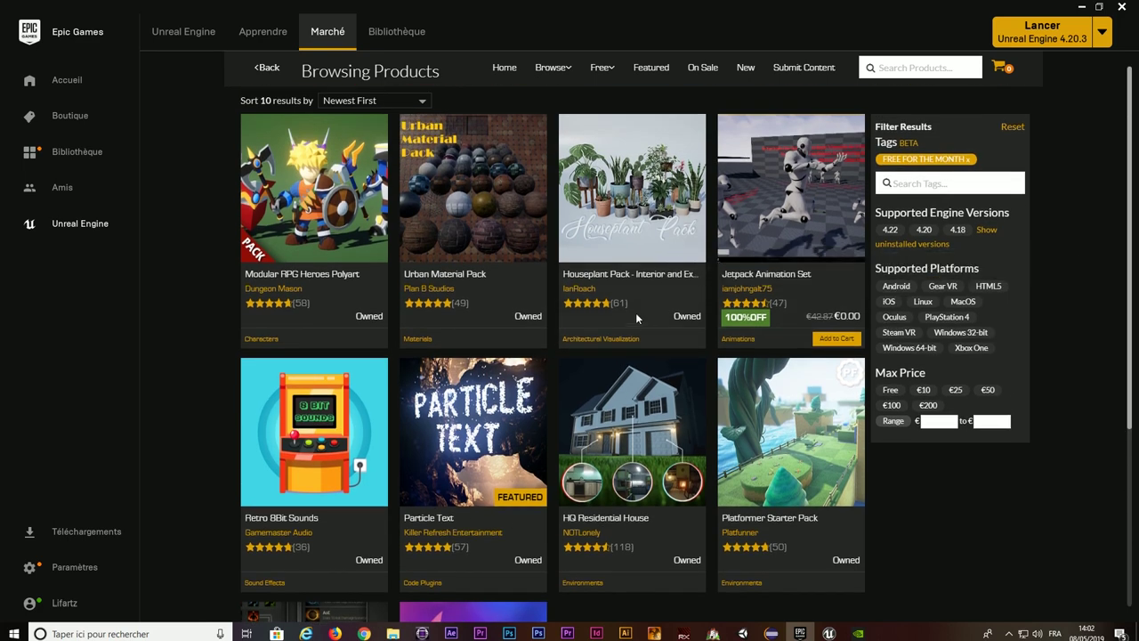
scroll(756, 516, "down", 1)
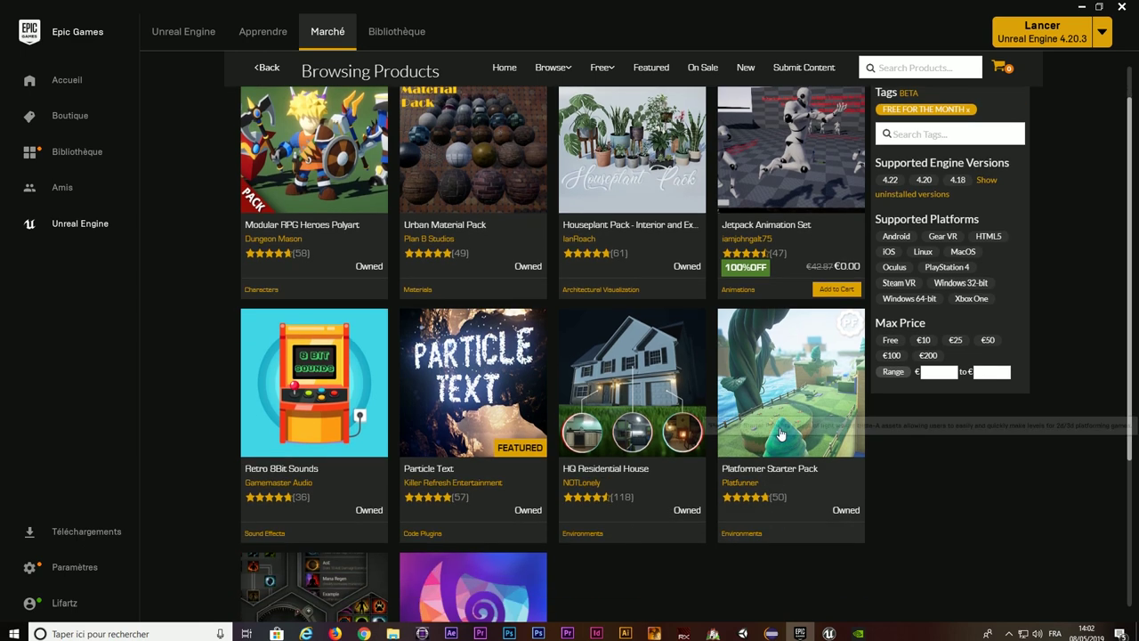
left_click(785, 477)
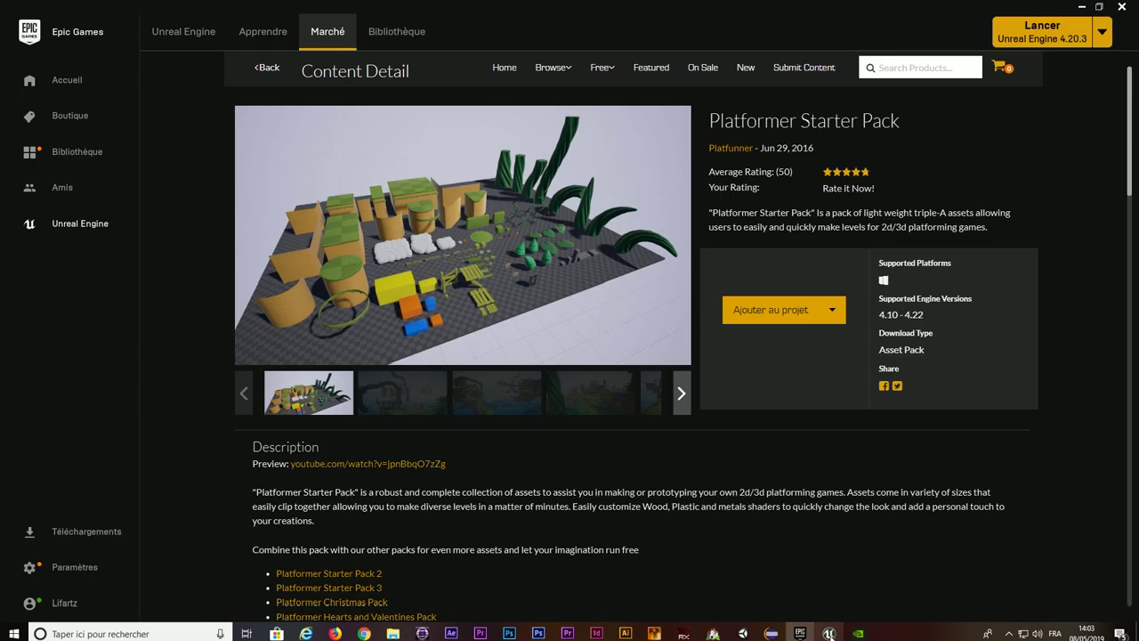
Step: Switch to the PlatformGame project in Unreal Editor and start a play preview of Example_map_01
left_click(829, 633)
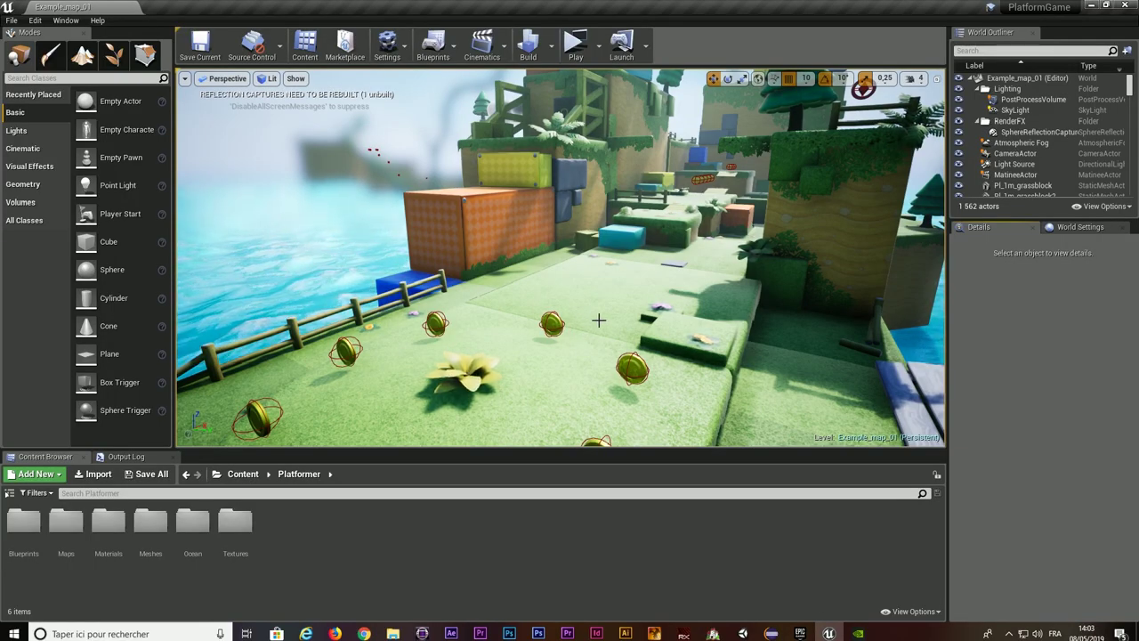
mouse_move(600, 324)
right_mouse_down()
mouse_move(525, 356)
mouse_move(521, 330)
mouse_move(599, 325)
right_mouse_up()
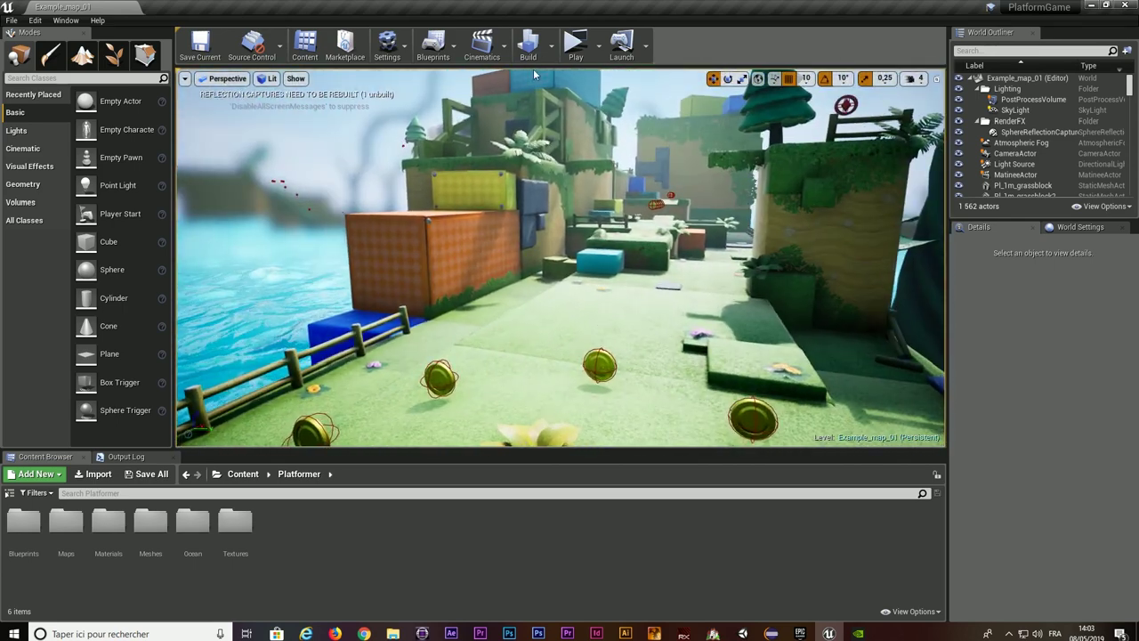
left_click(574, 44)
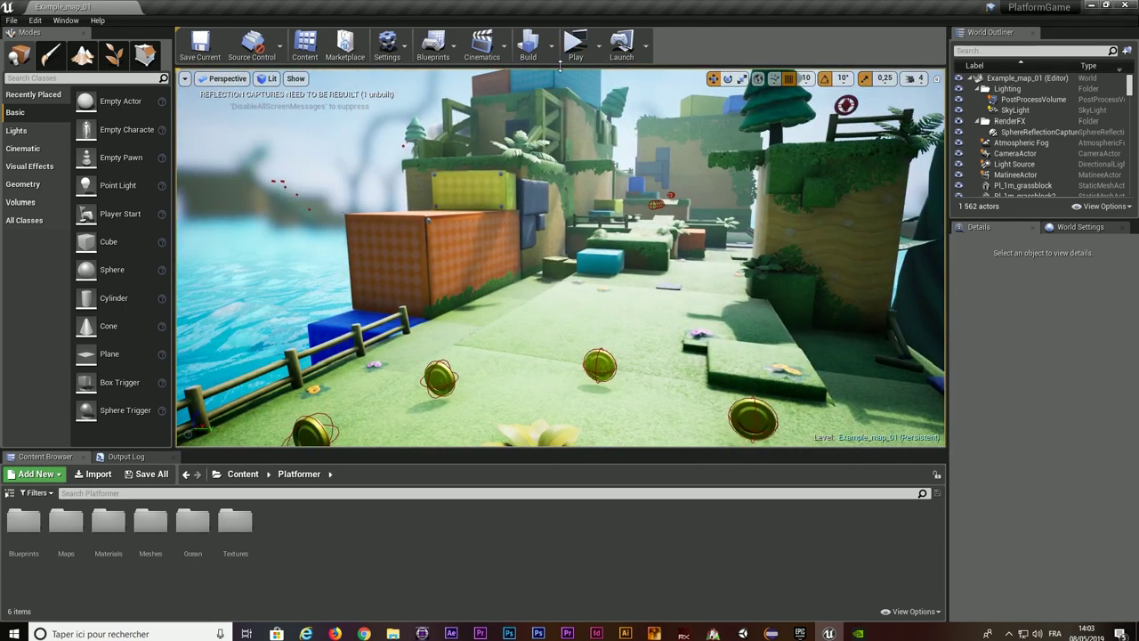
Step: Play through the example level, rolling and jumping the ball across the grass, coloured blocks and clouds
key("z")
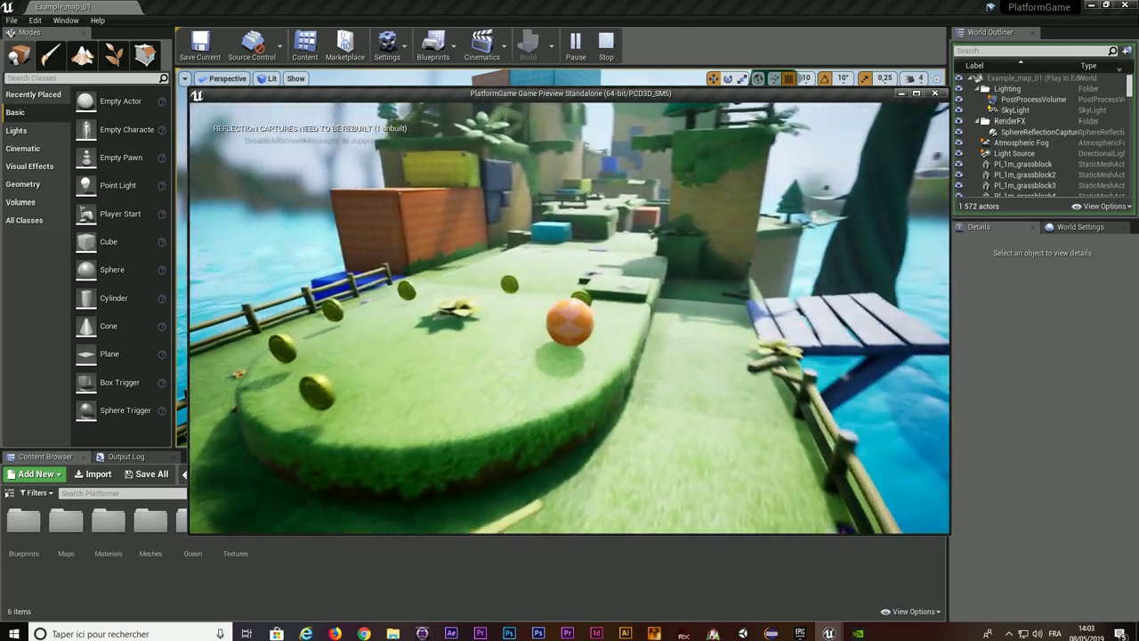
key("z")
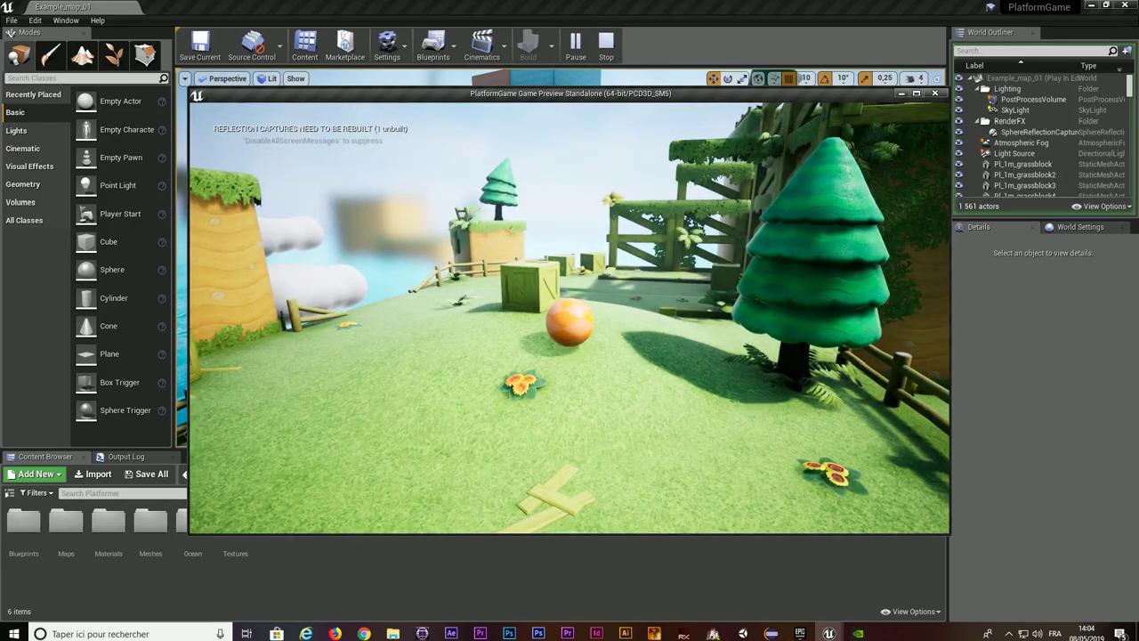
key("z")
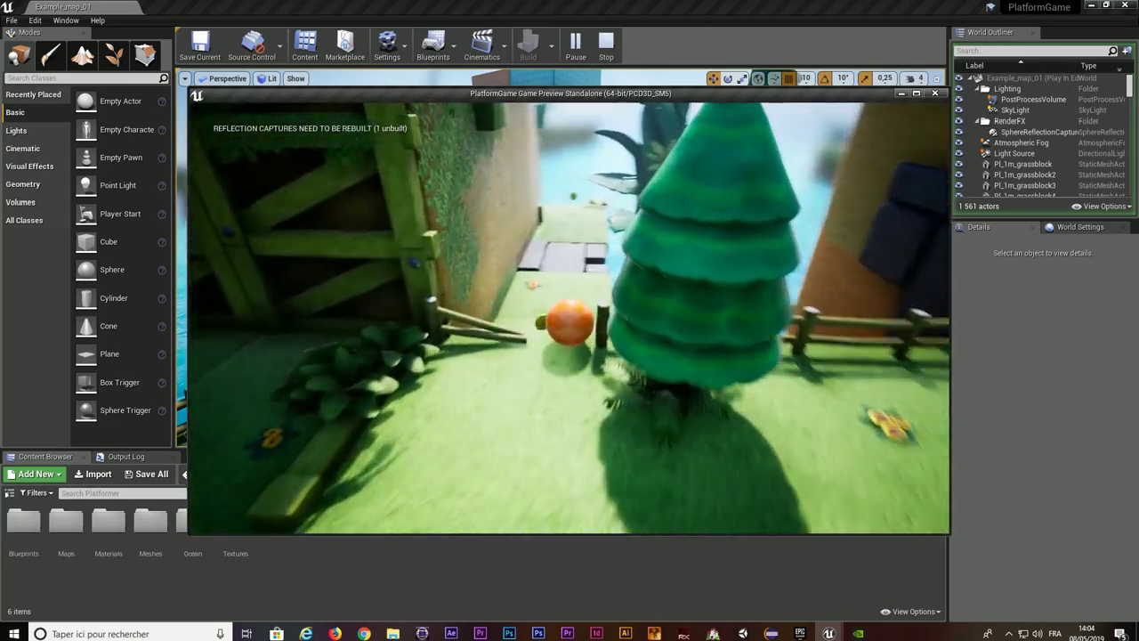
key("space")
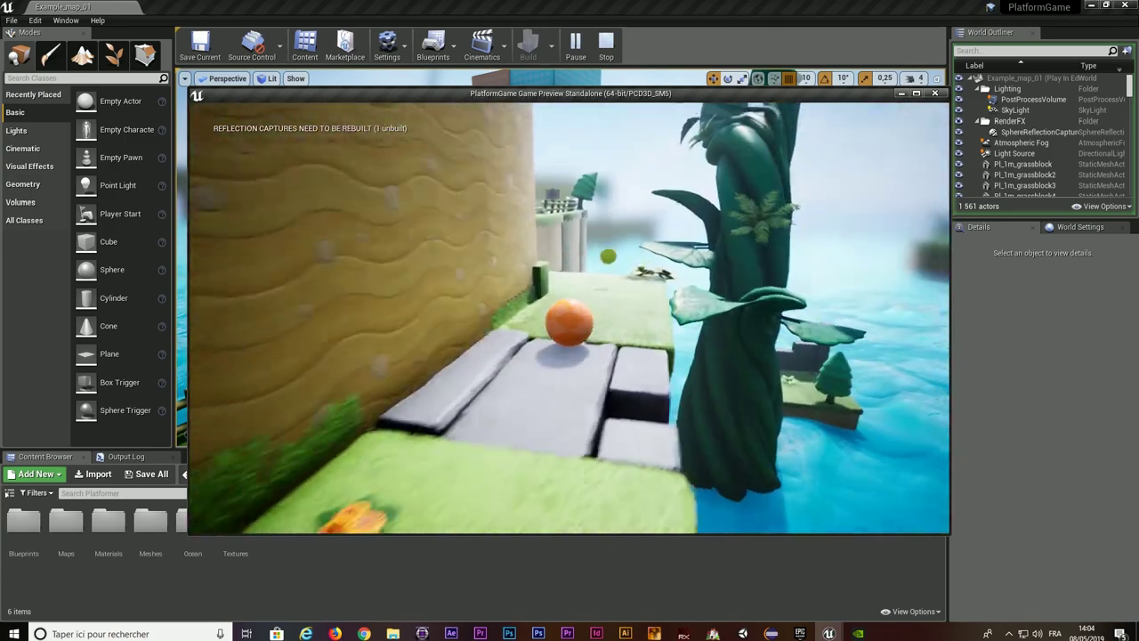
key("z")
key("space")
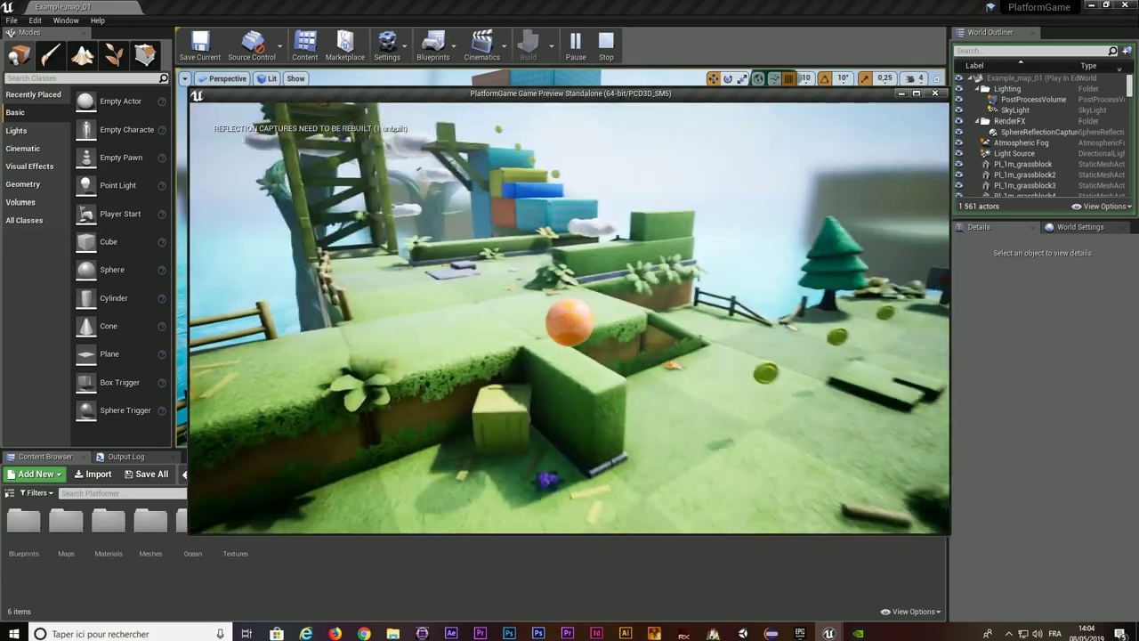
key("z")
key("z")
key("space")
key("space")
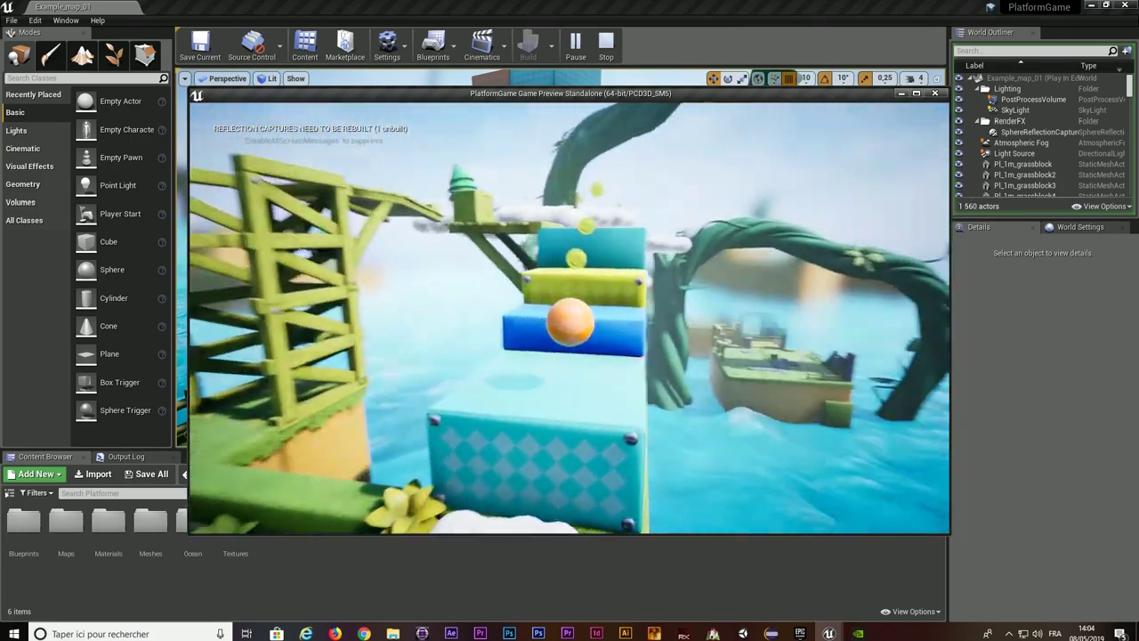
key("z")
key("space")
key("z")
key("space")
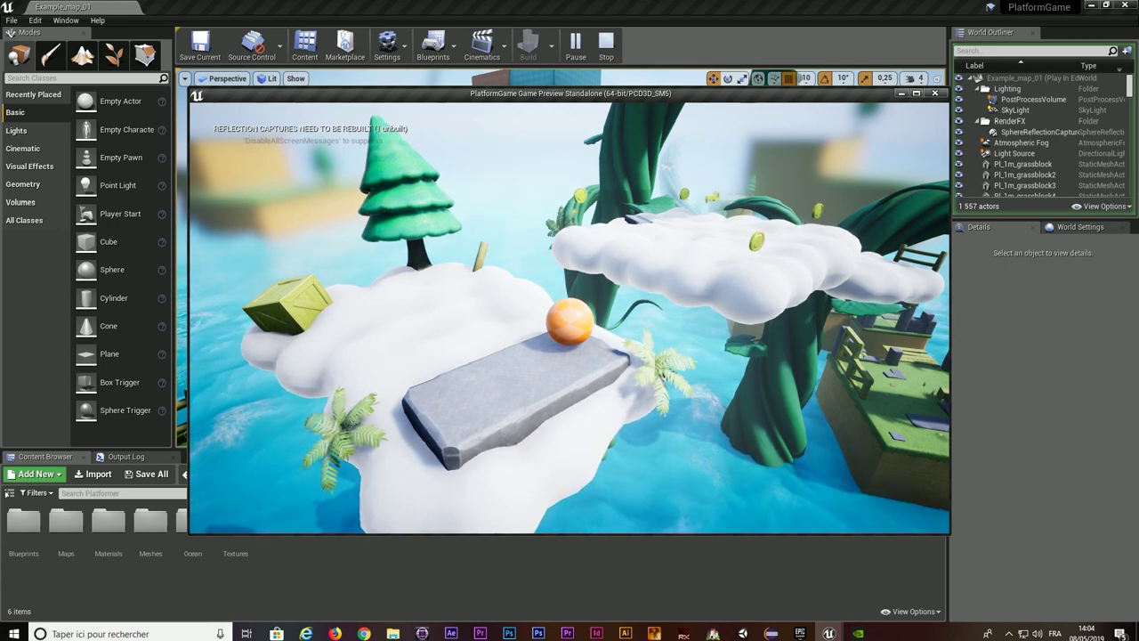
key("z")
key("space")
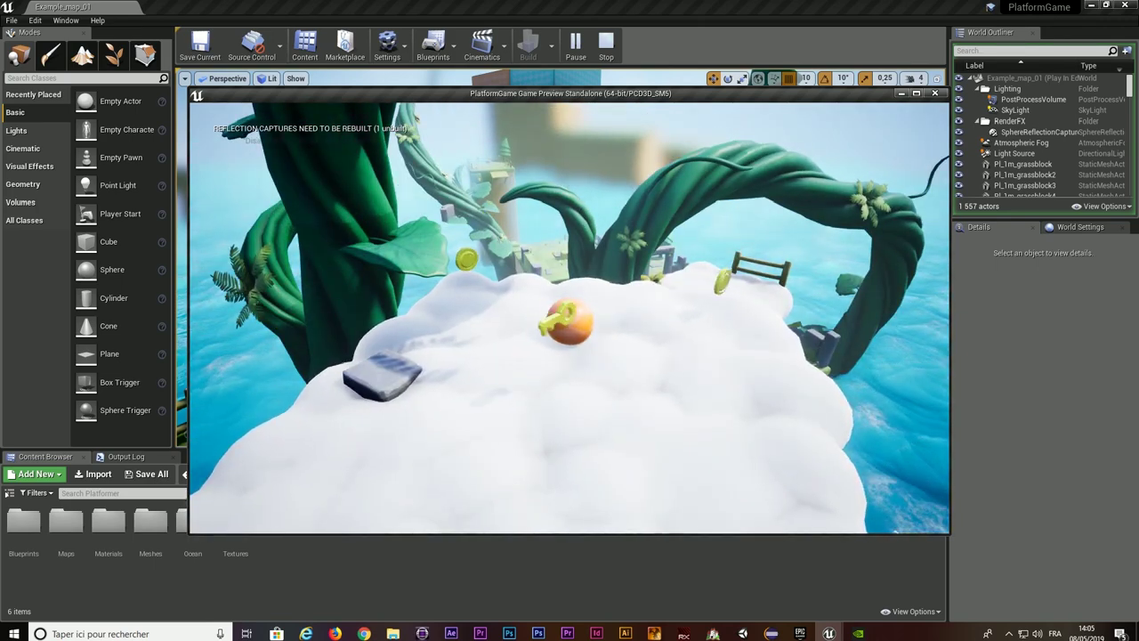
key("w")
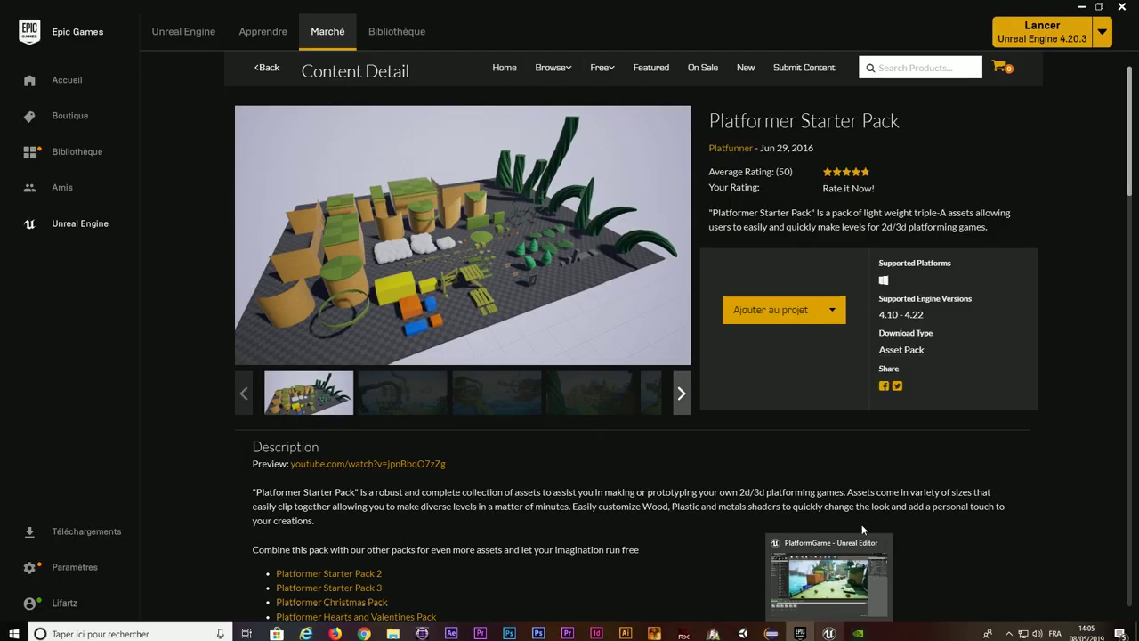
Step: Close the PlatformGame editor and launch Unreal Engine 4.20.3 from the launcher's library
left_click(885, 535)
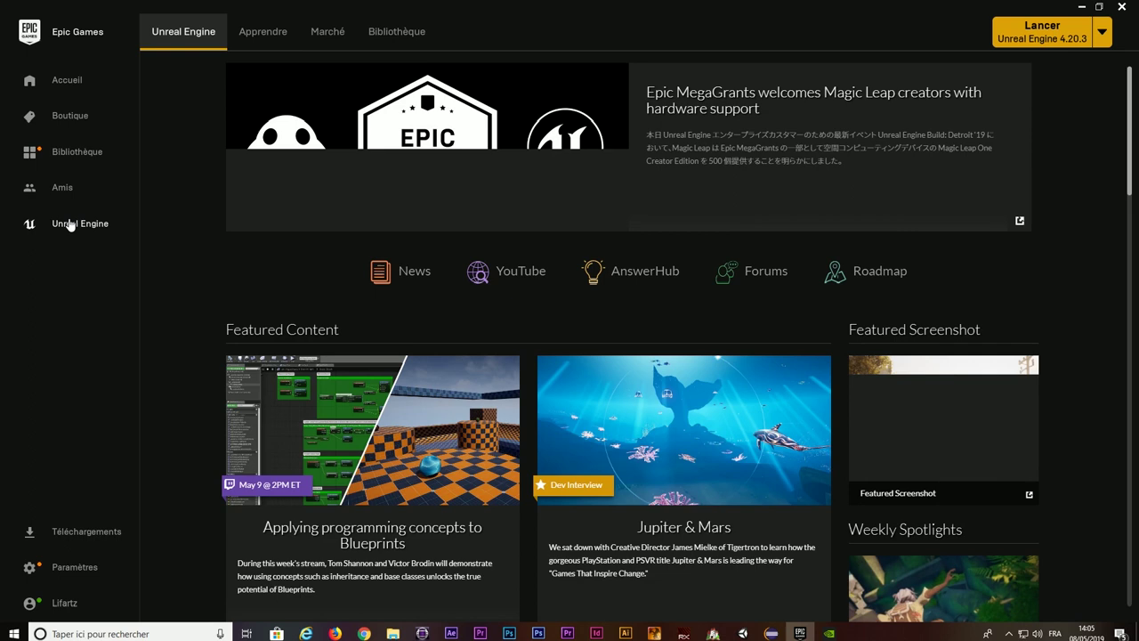
left_click(399, 27)
scroll(716, 231, "up", 1)
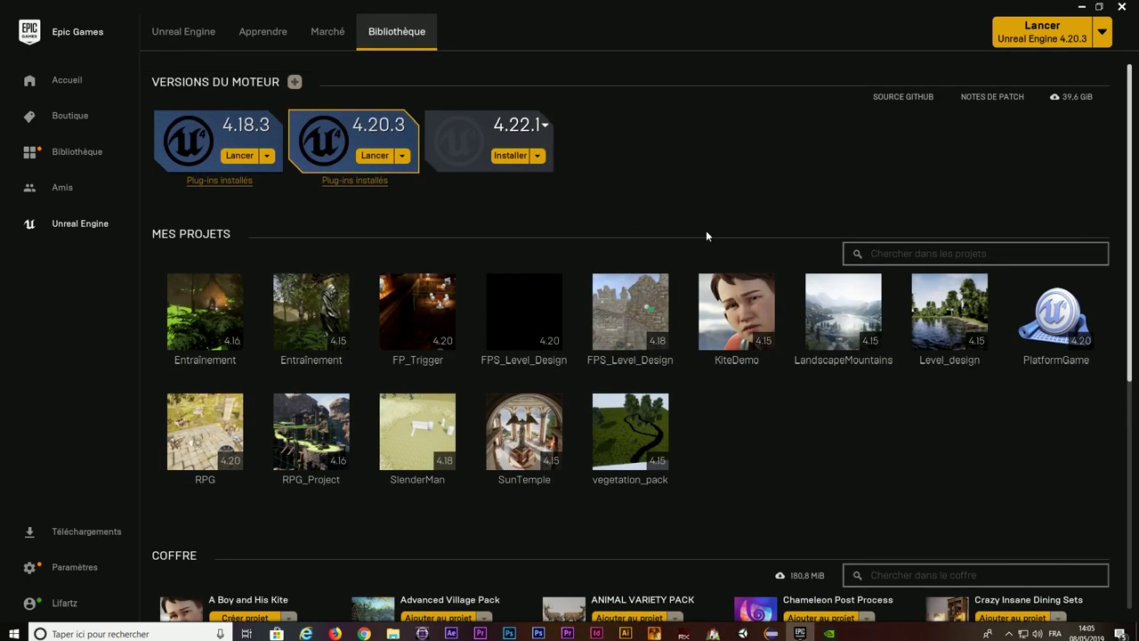
left_click(374, 156)
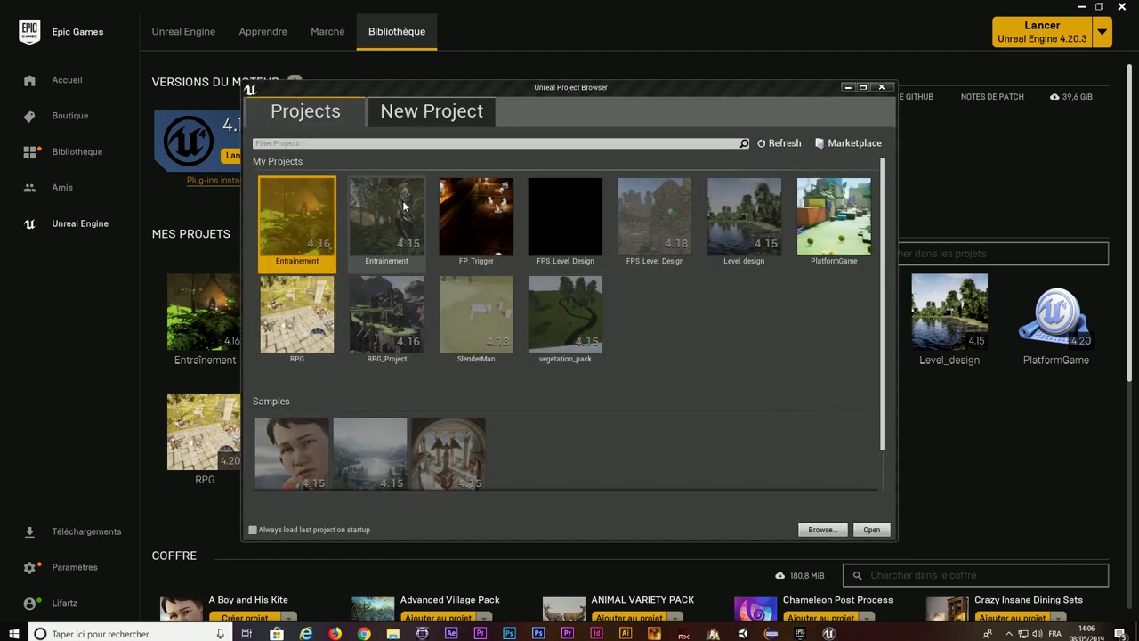
Step: Create a new Blueprint project from the Third Person template, without starter content, named Platform_Game
left_click(411, 116)
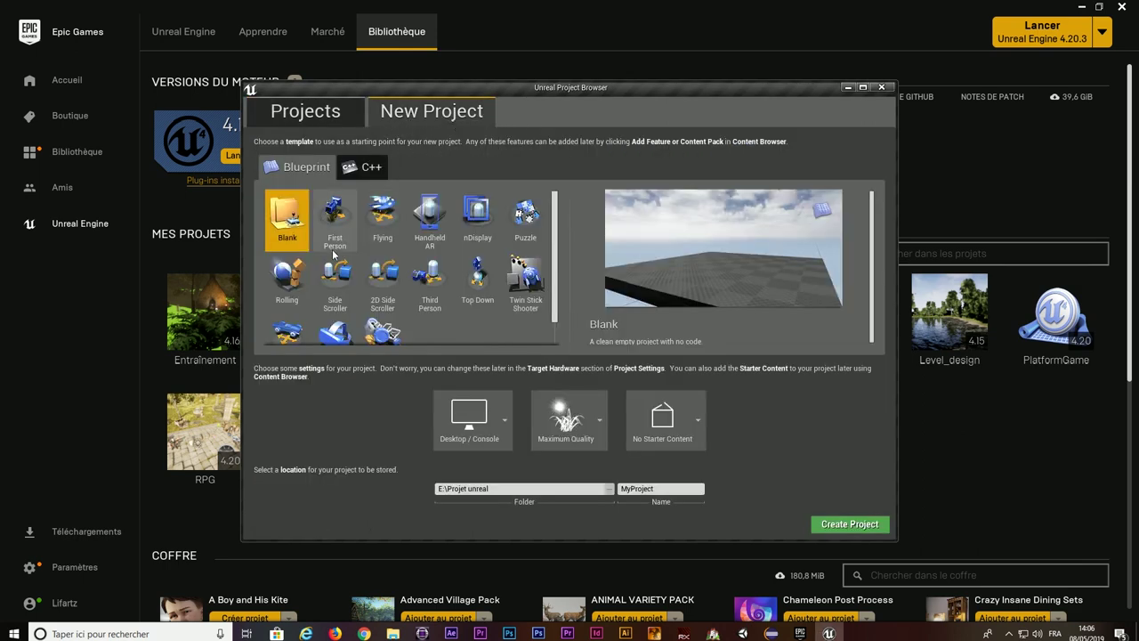
left_click(431, 287)
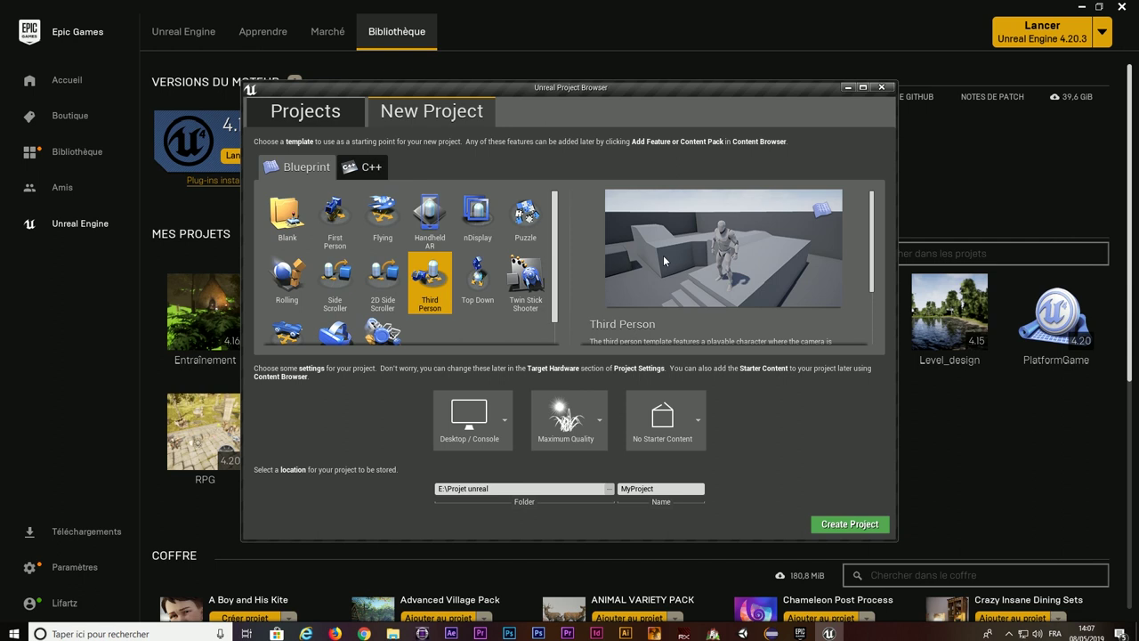
left_click(664, 437)
left_click(669, 485)
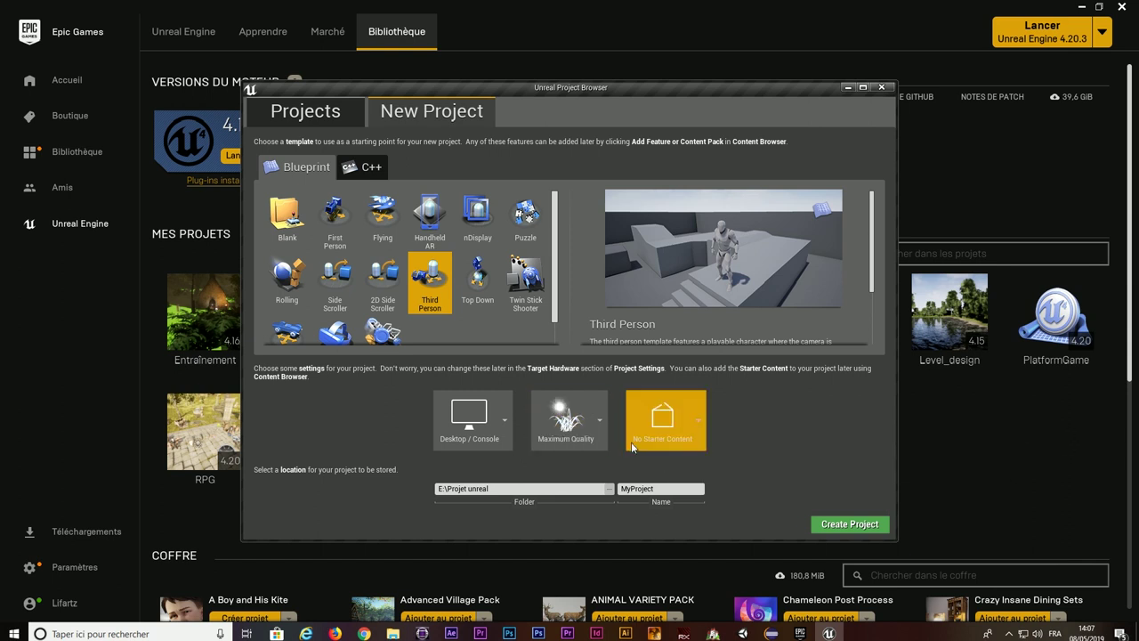
left_click(667, 489)
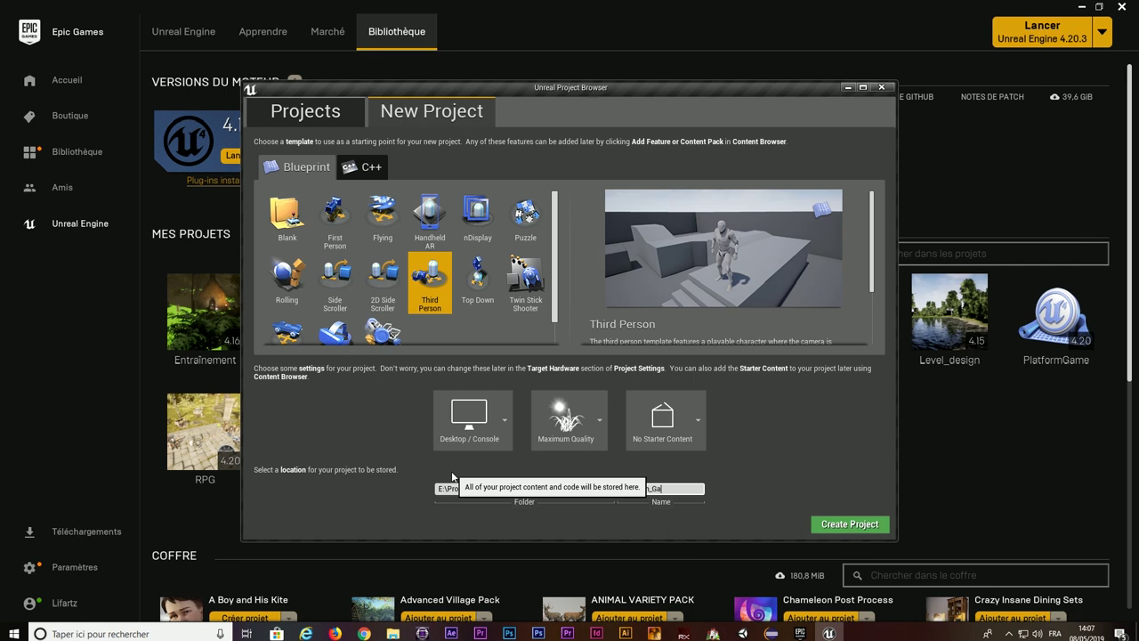
left_click(843, 527)
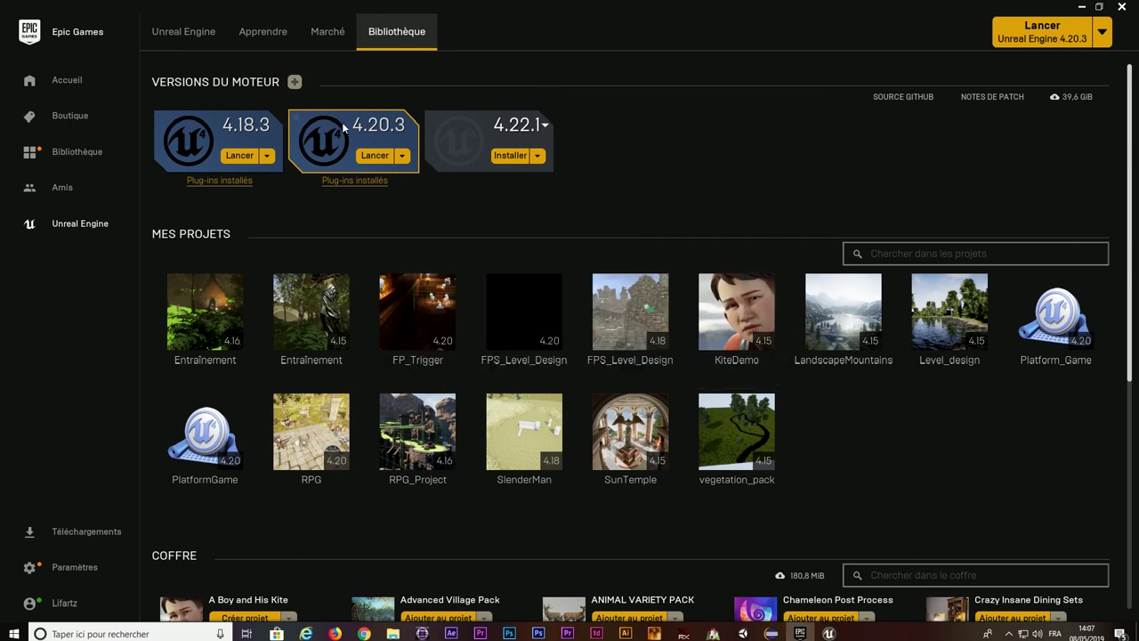
Step: Return to the Epic Games Launcher and locate the new Platform_Game project in the library
scroll(383, 418, "down", 1)
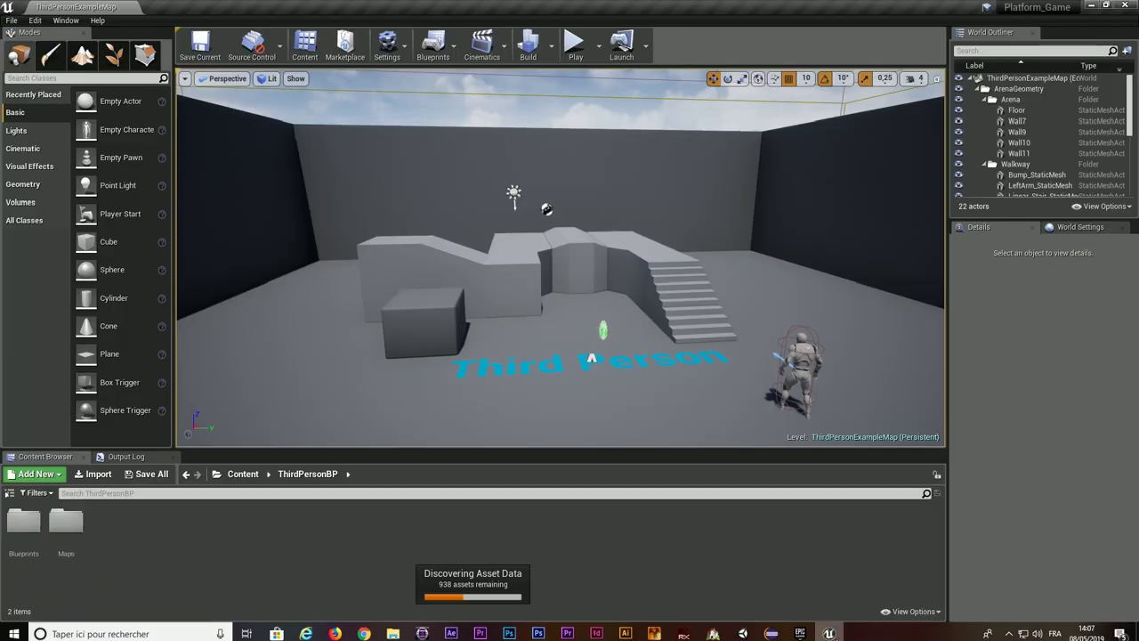
left_click(829, 632)
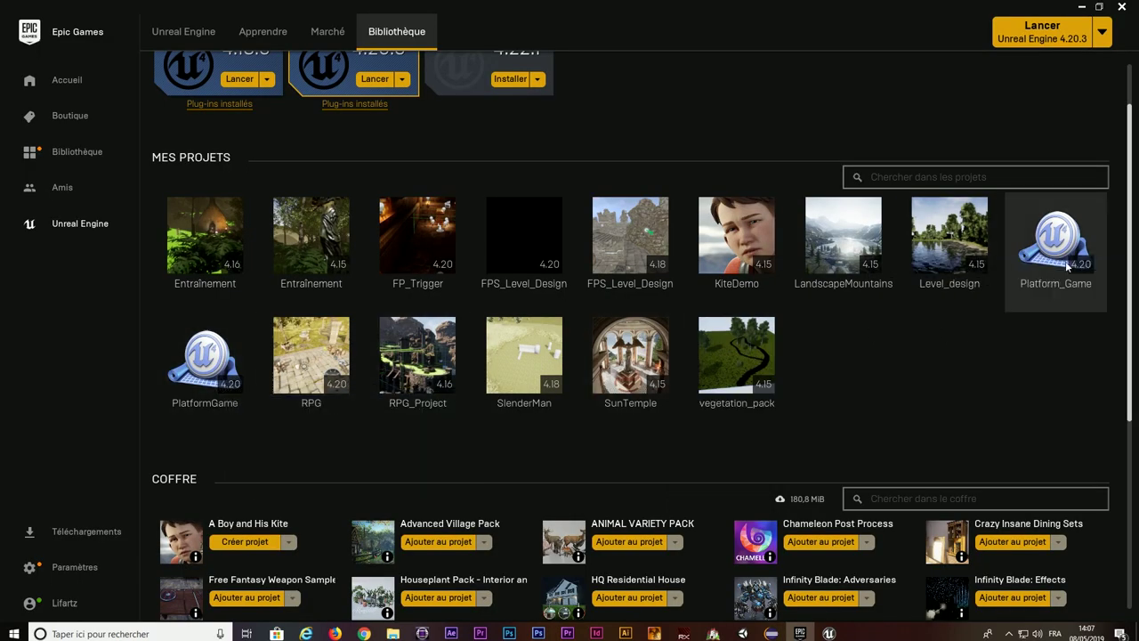
Step: Add the Platformer Starter Pack from the vault to the new Platform_Game project
left_click(1050, 304)
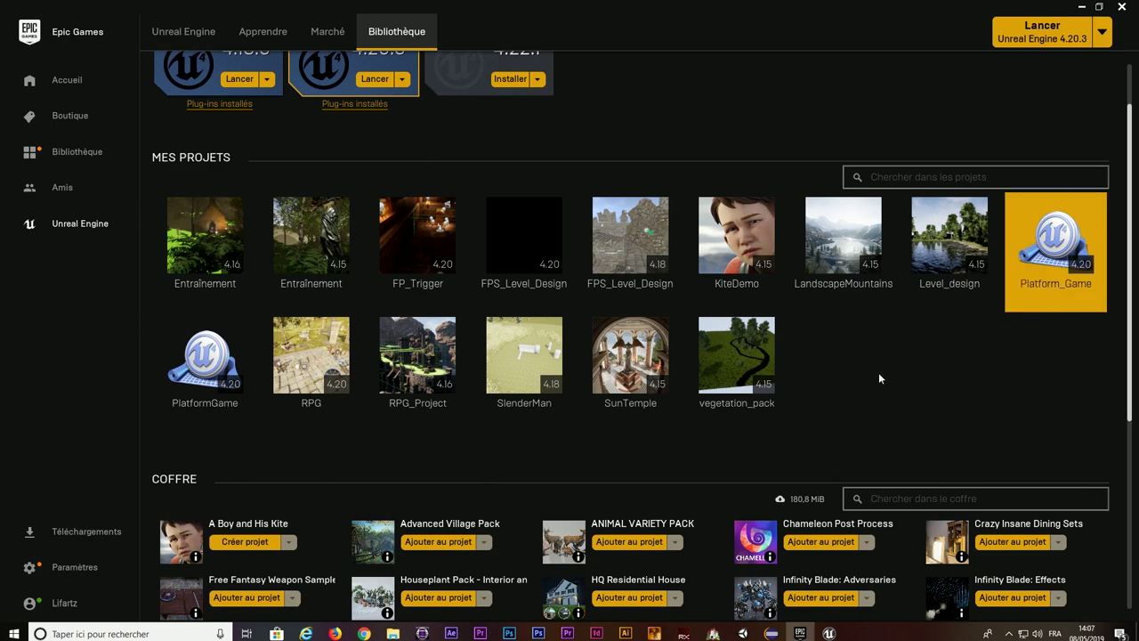
scroll(779, 455, "up", 1)
scroll(805, 422, "down", 1)
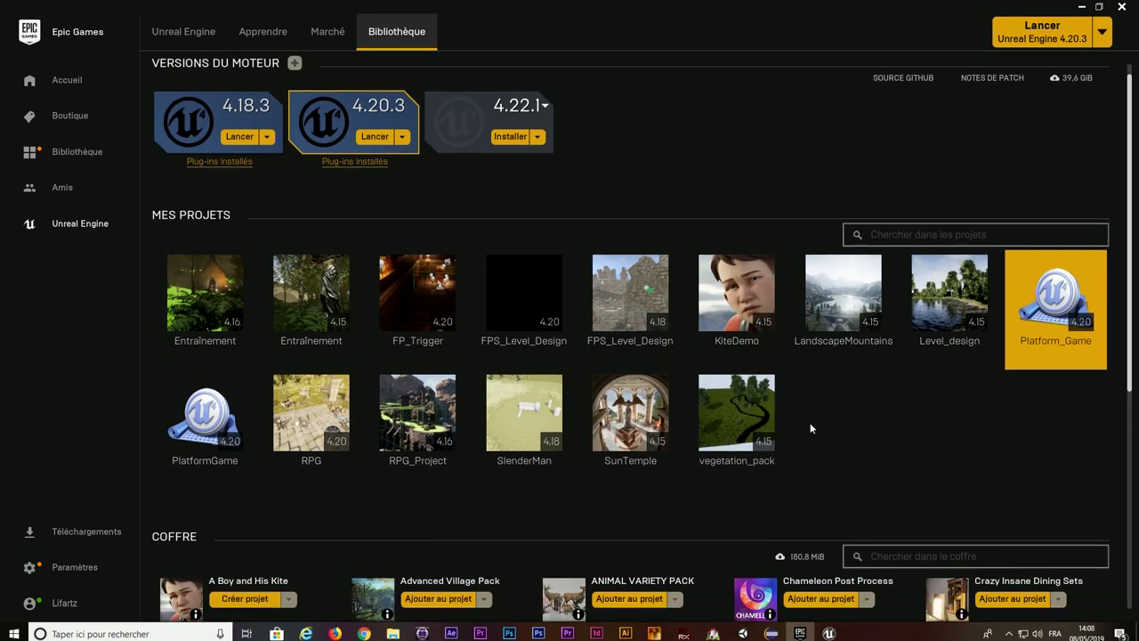
scroll(806, 417, "down", 3)
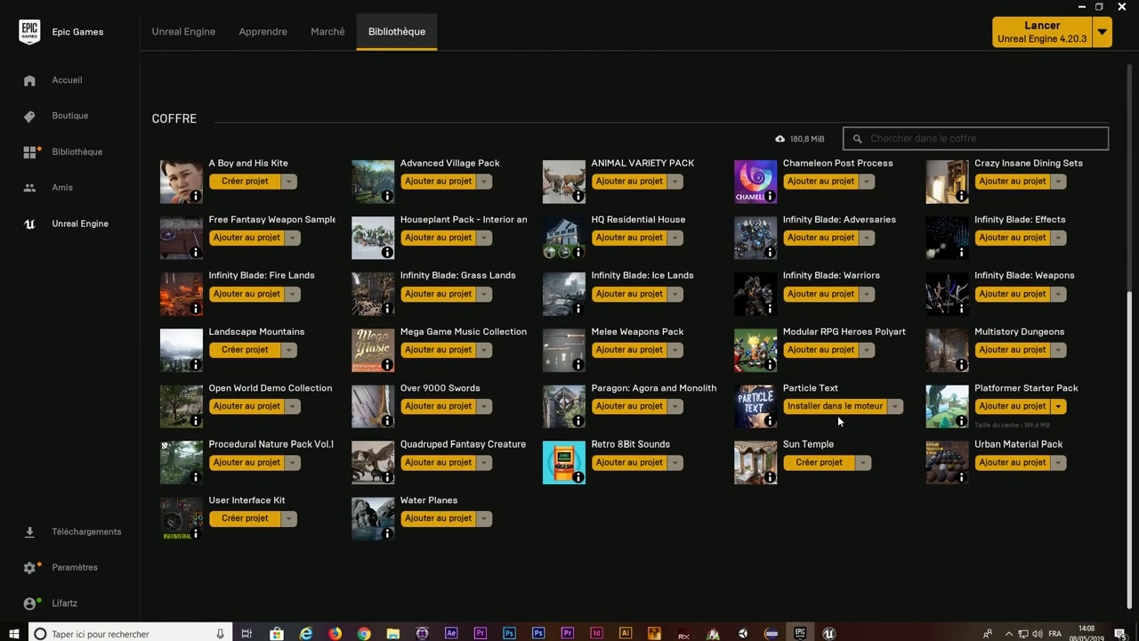
scroll(783, 551, "up", 1)
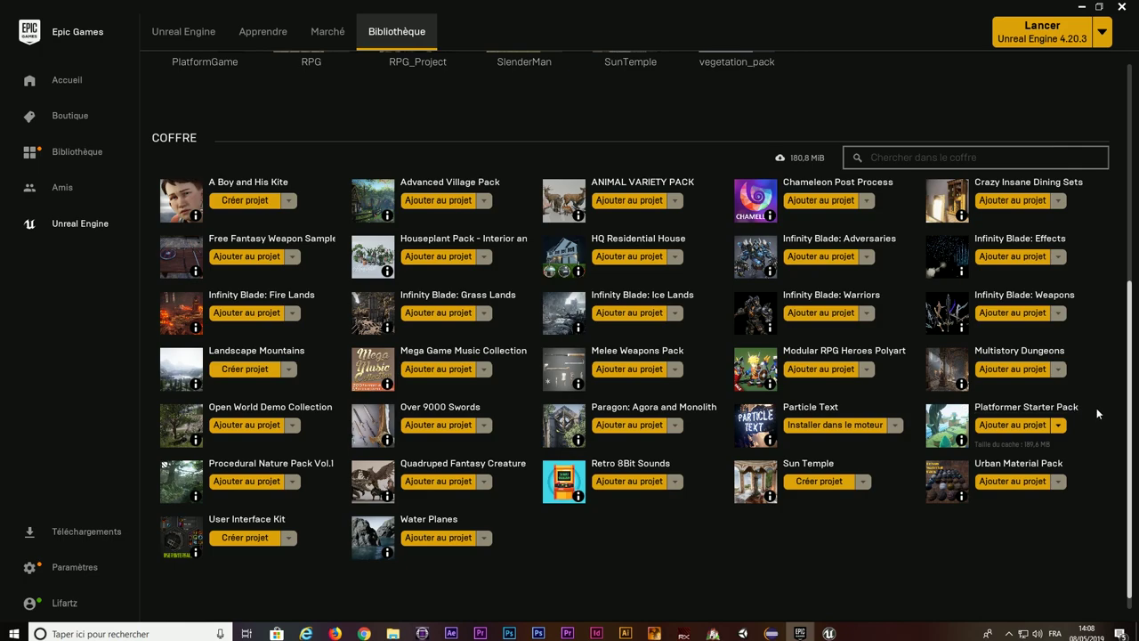
left_click(1031, 425)
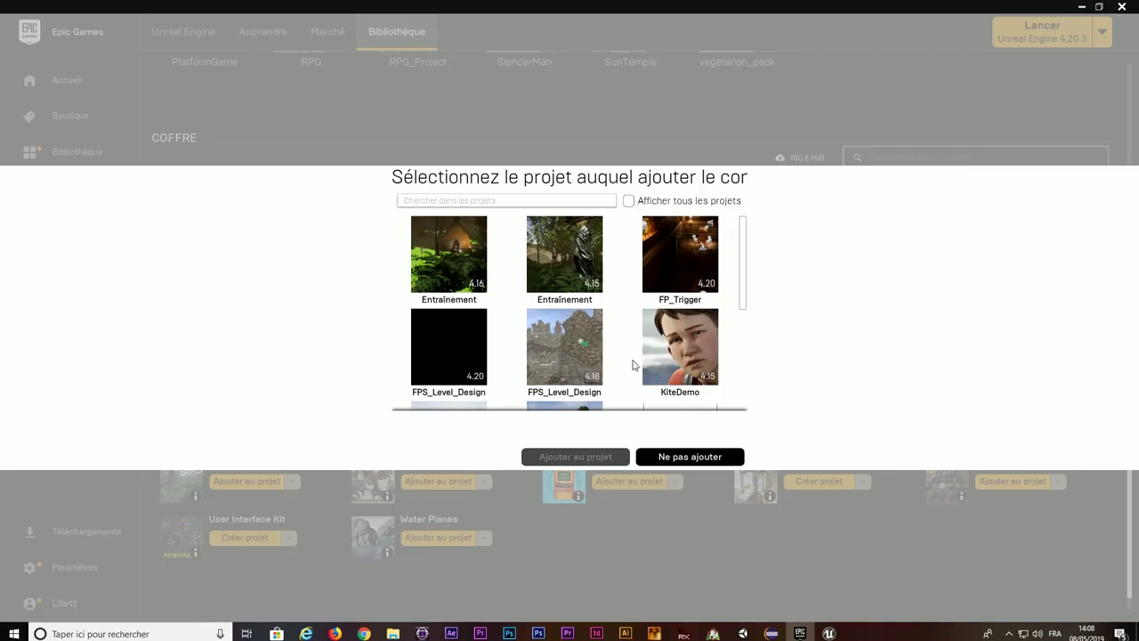
scroll(609, 343, "down", 3)
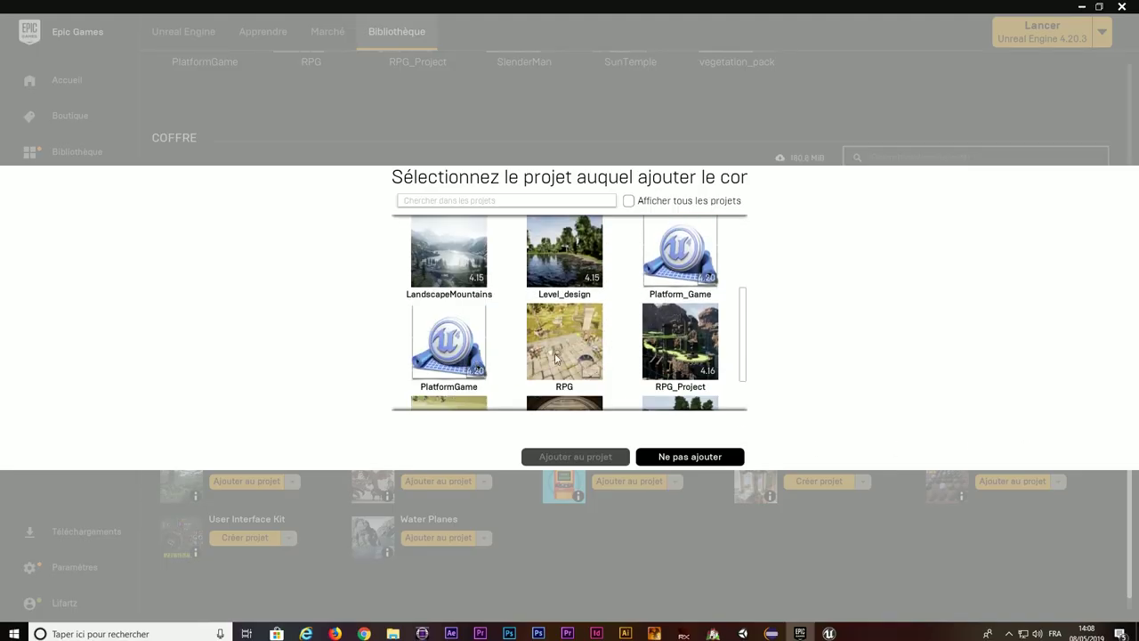
left_click(648, 296)
scroll(649, 383, "up", 1)
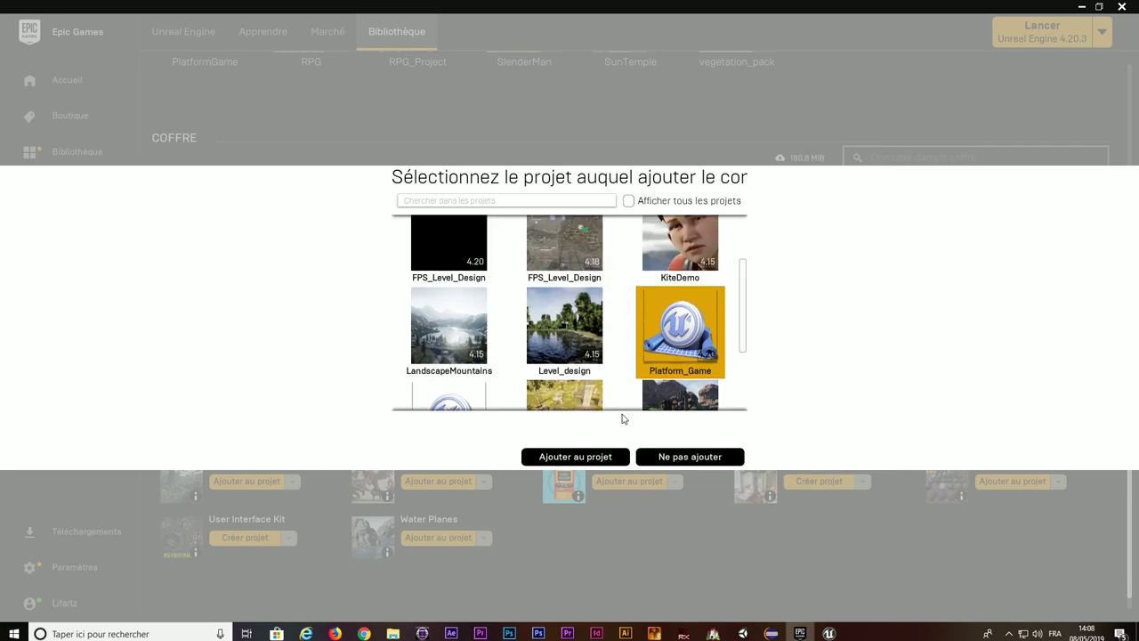
left_click(575, 457)
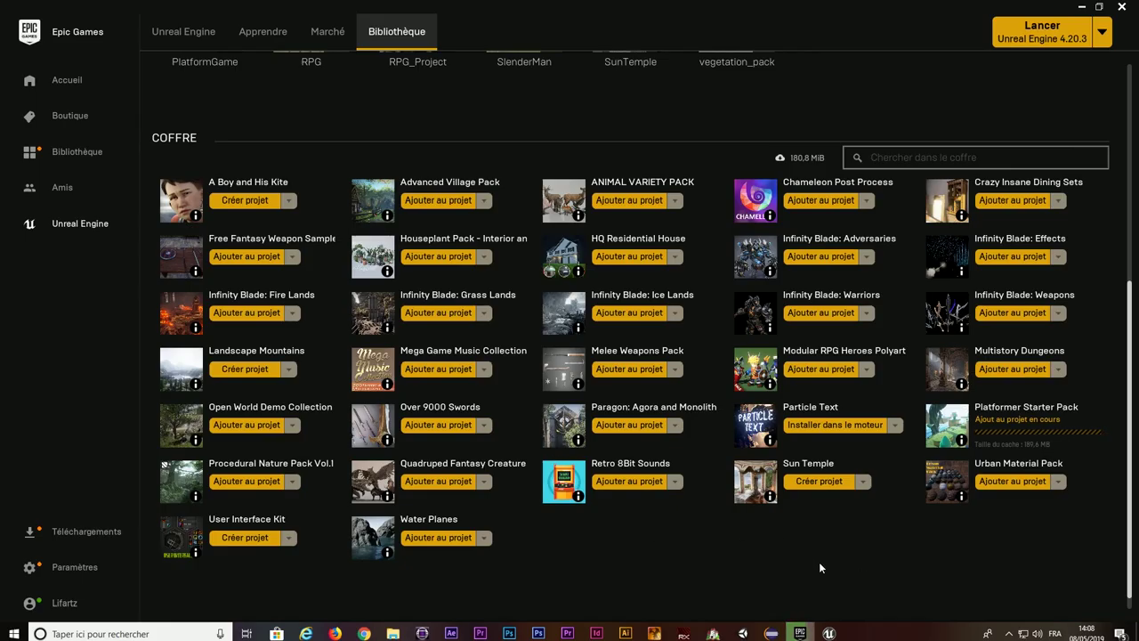
Step: Switch to the Platform_Game editor and place Pl_Coin_01 from Platformer/Blueprints near the character, at about -550, 300, 130
scroll(818, 567, "up", 5)
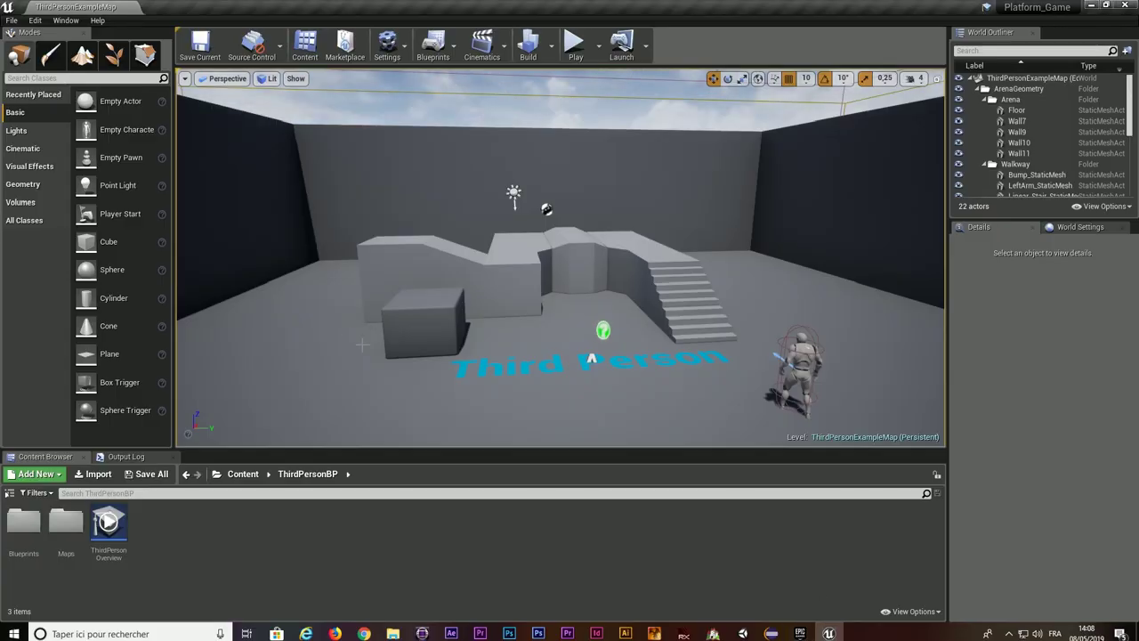
left_click(241, 474)
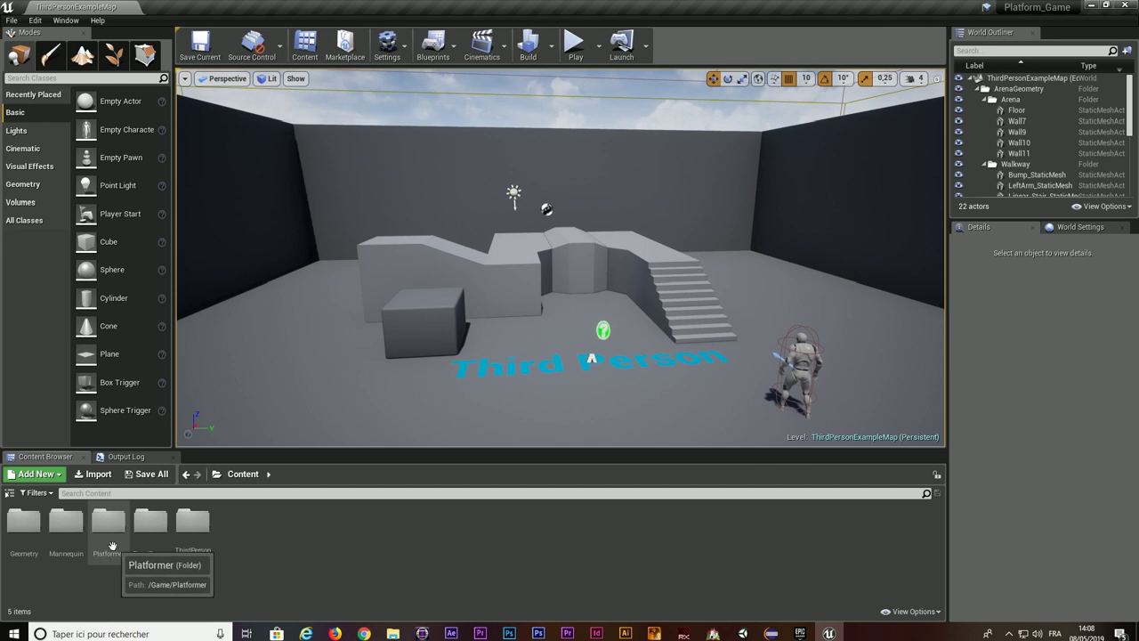
double_click(105, 534)
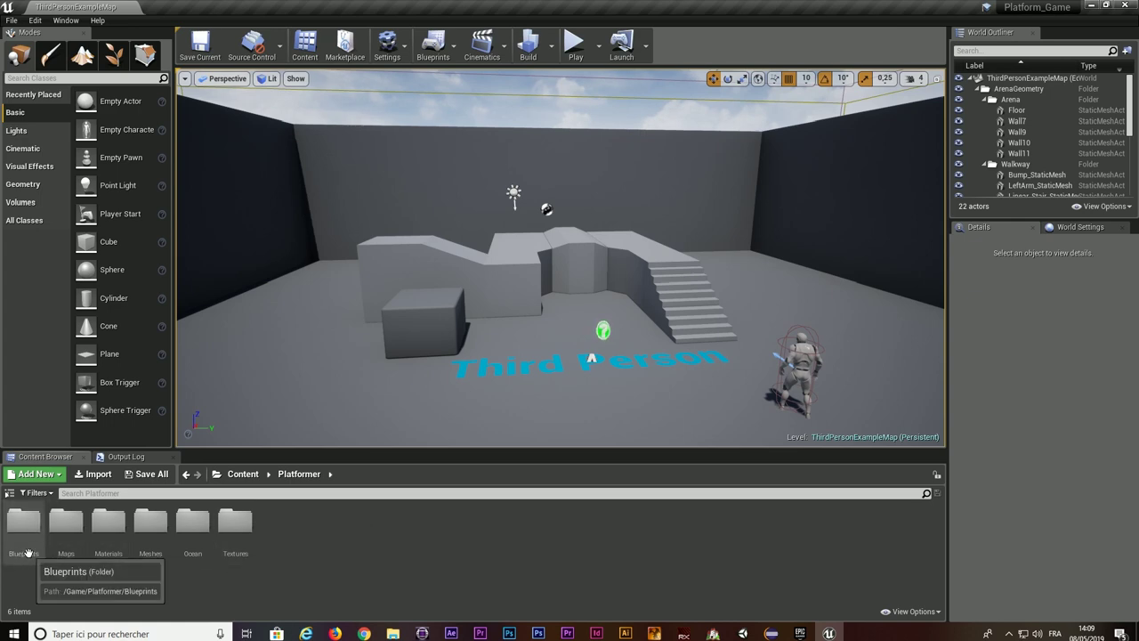
double_click(24, 525)
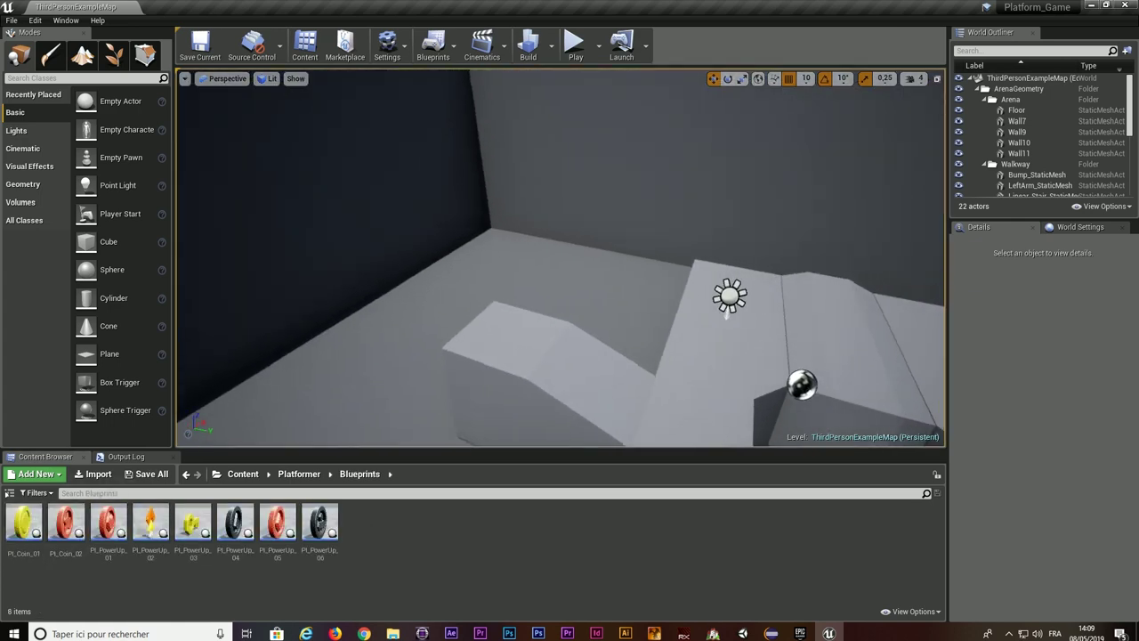
mouse_move(441, 350)
right_mouse_down()
mouse_move(391, 311)
mouse_move(442, 351)
right_mouse_up()
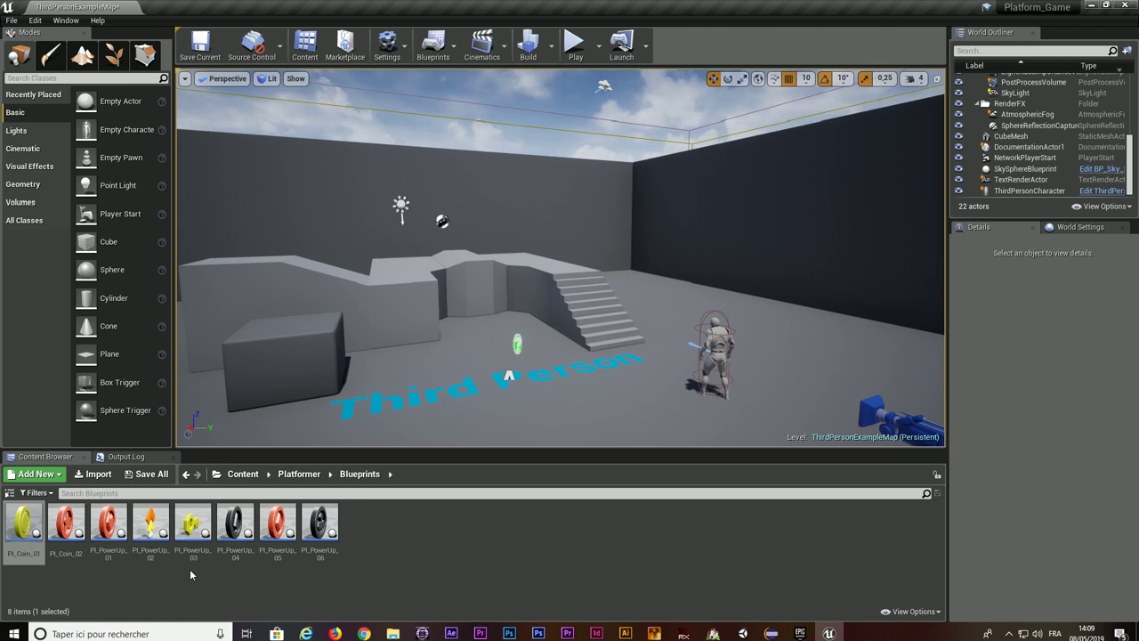
left_click_drag(23, 523, 628, 363)
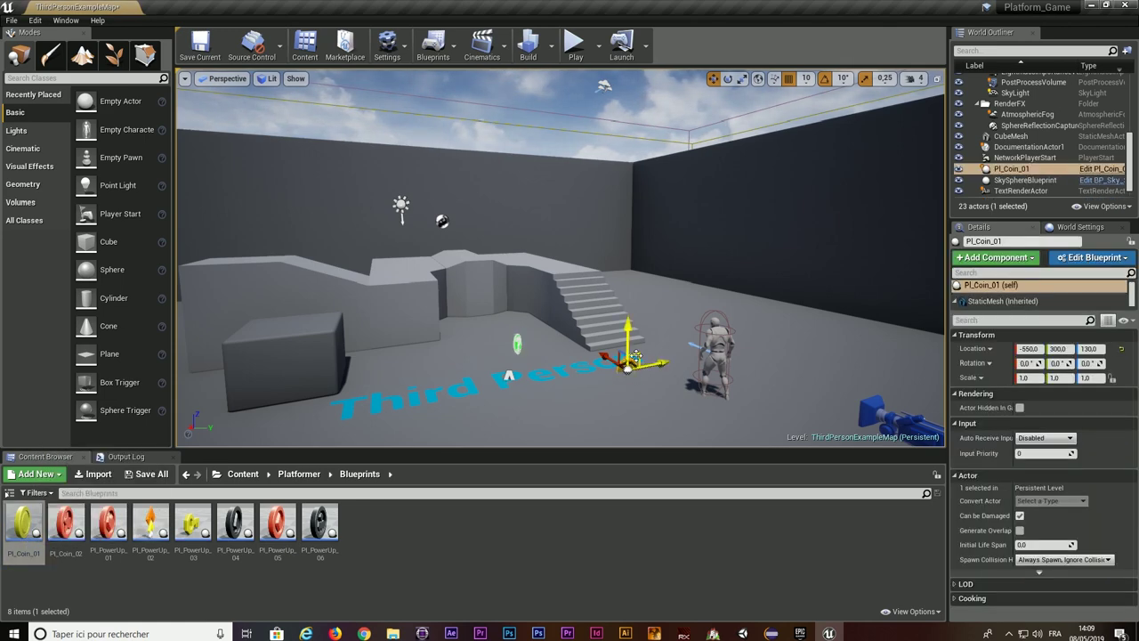
Step: Play-test the level twice, running the character around near the placed coin, and stop each session
left_click(574, 44)
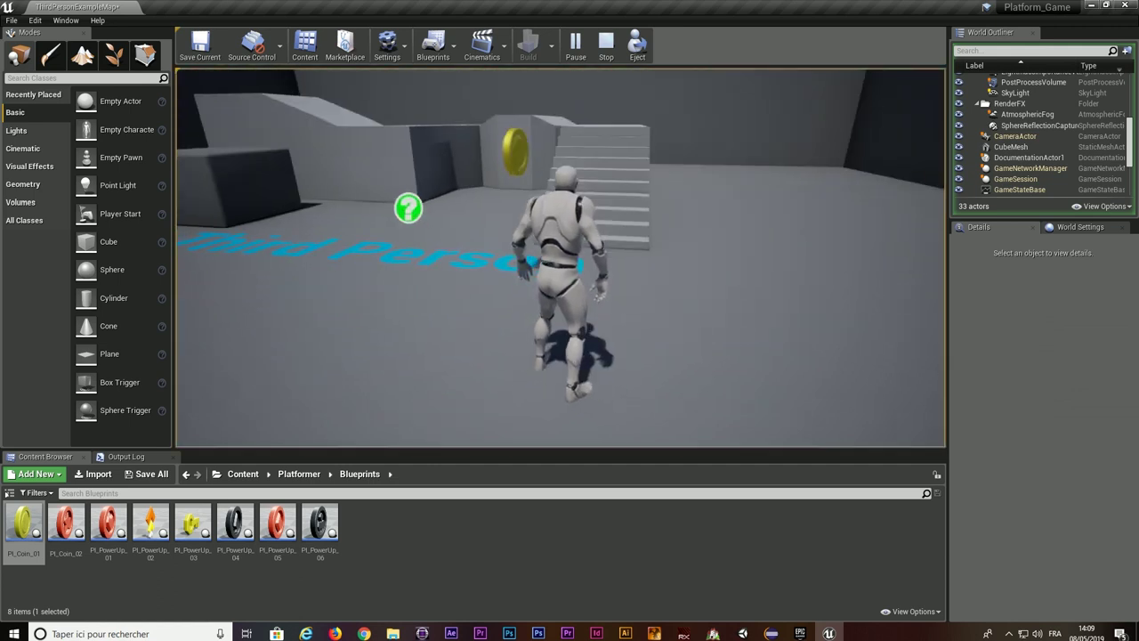
key("w")
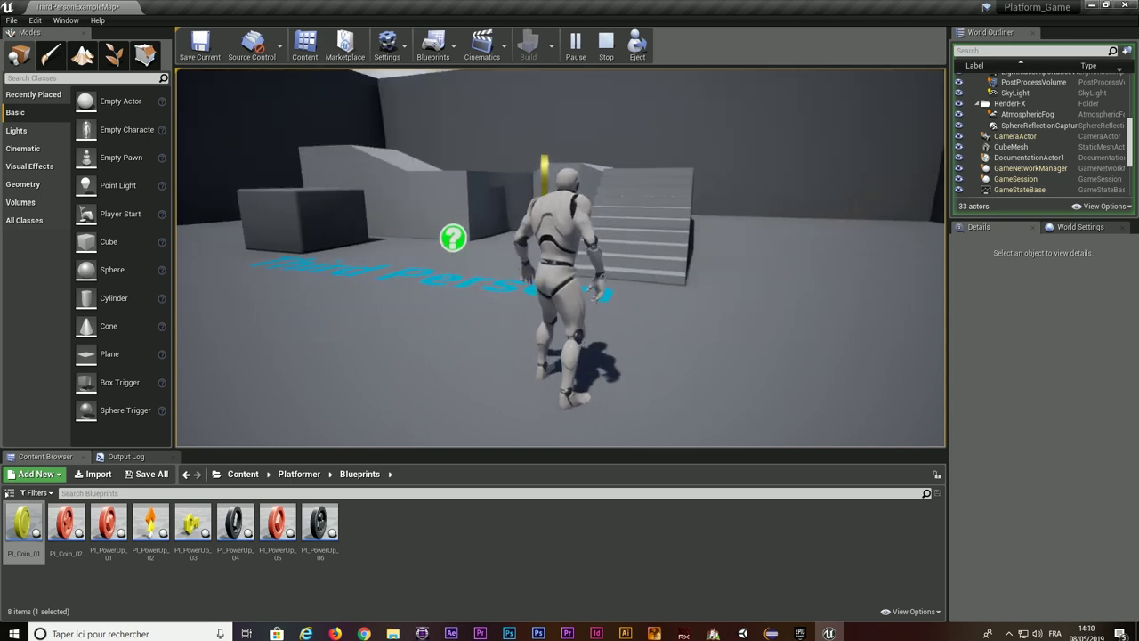
key("Escape")
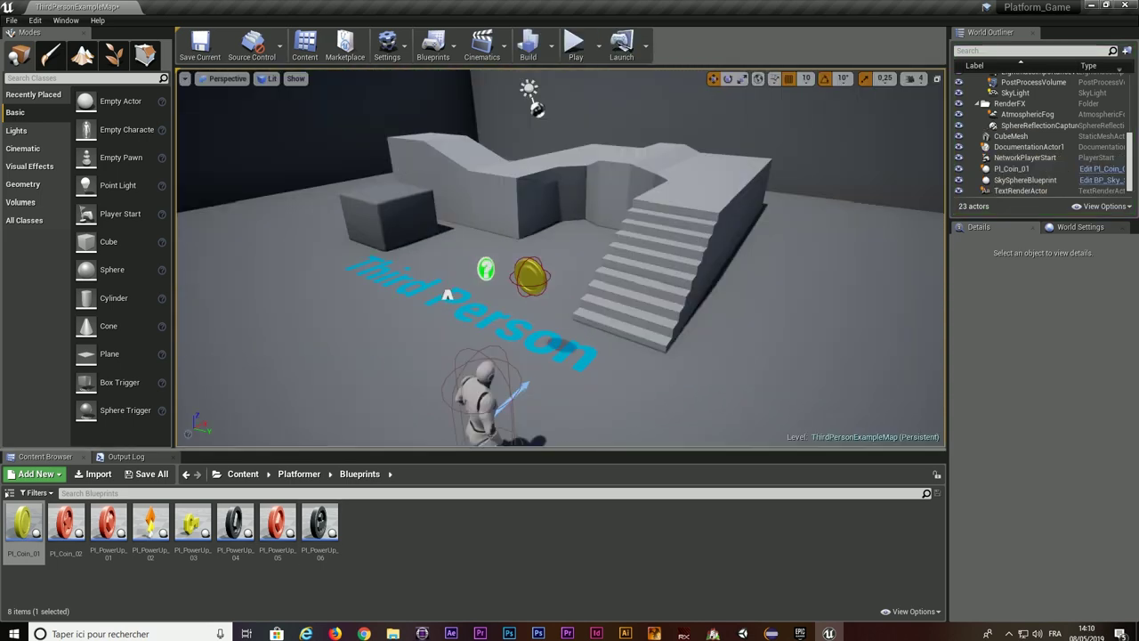
left_click(574, 45)
key("w")
key("w")
key("w")
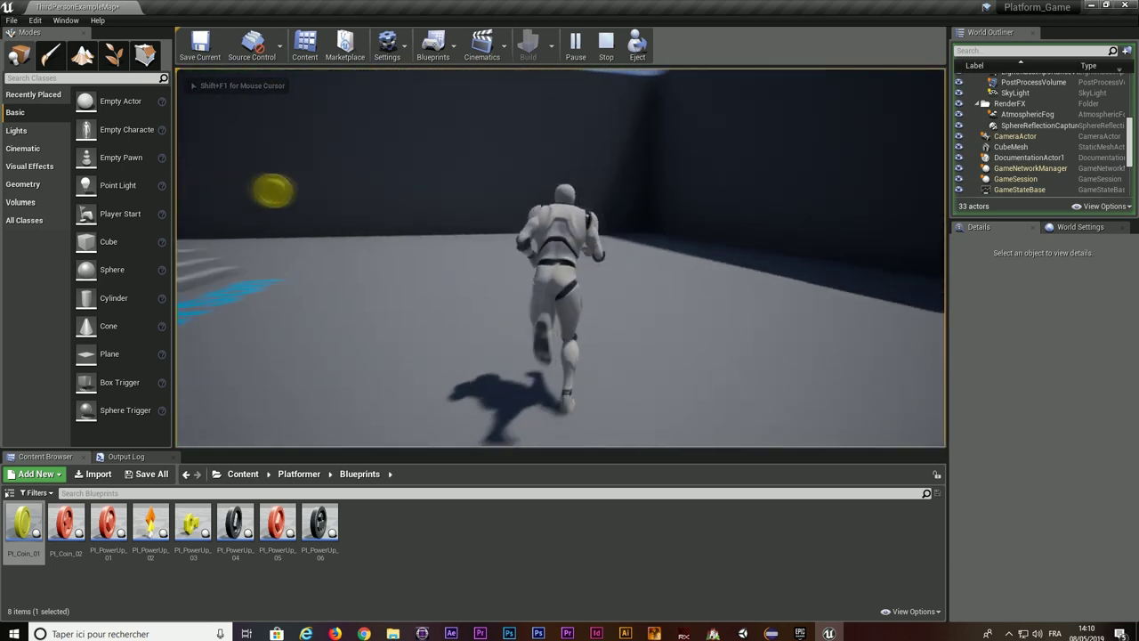
key("Escape")
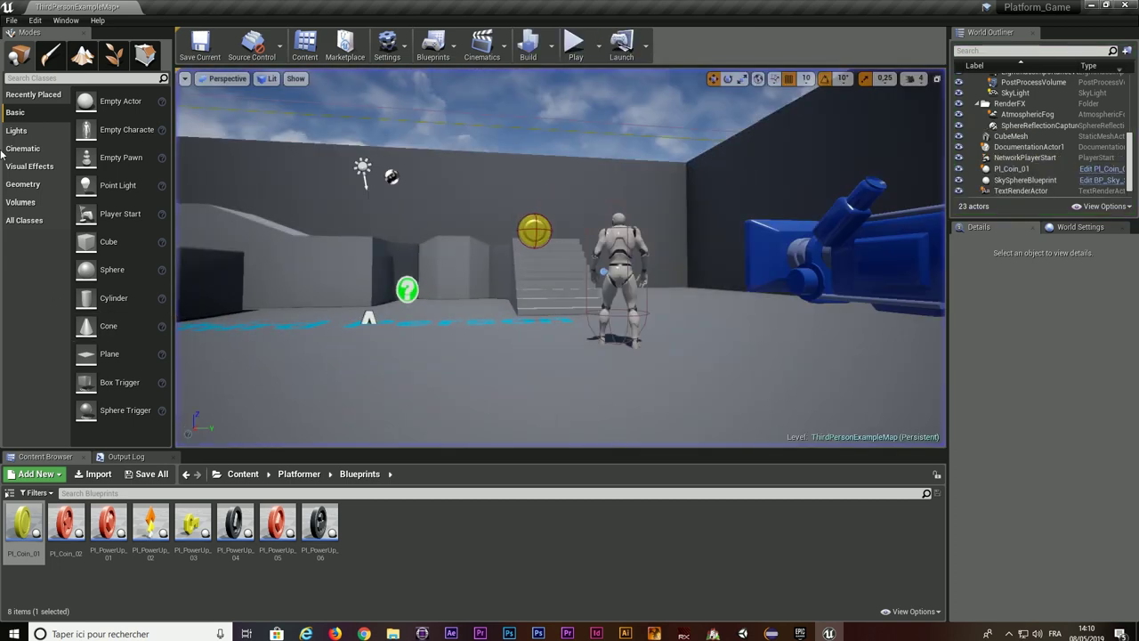
Step: Open the project's Input settings, expand the action and axis mappings, and delete the ResetVR action mapping
left_click(32, 21)
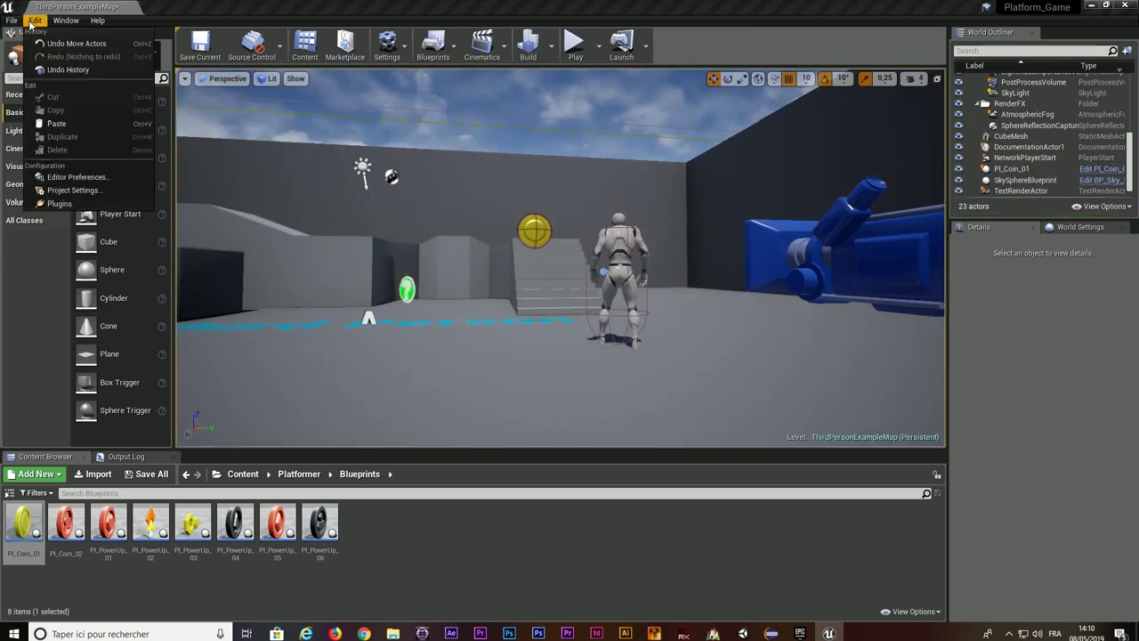
left_click(92, 190)
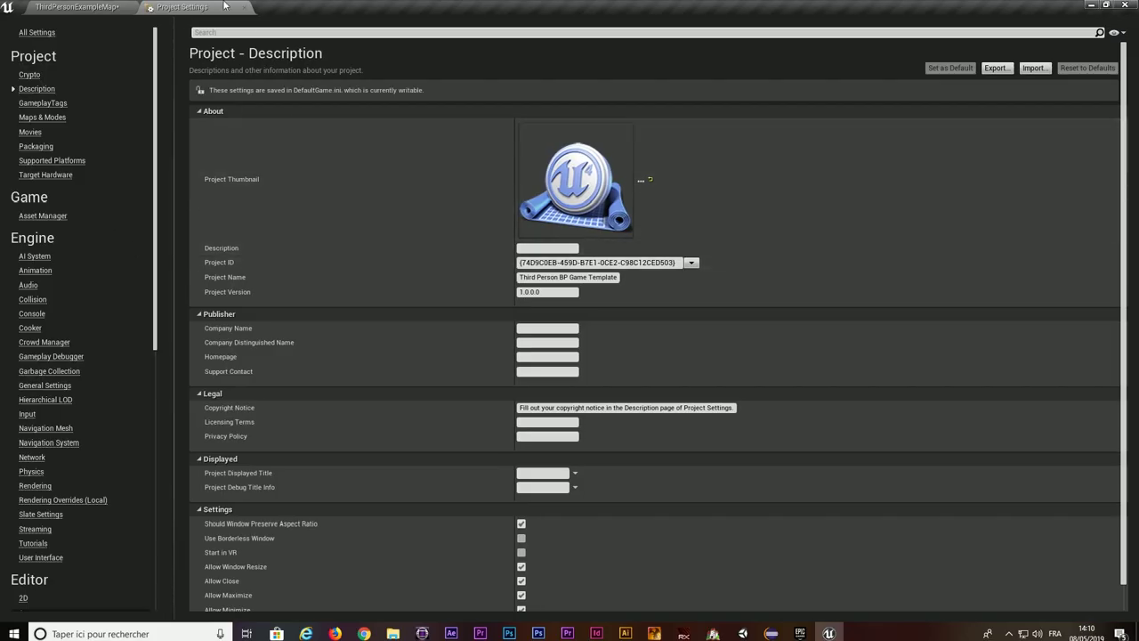
left_click(26, 414)
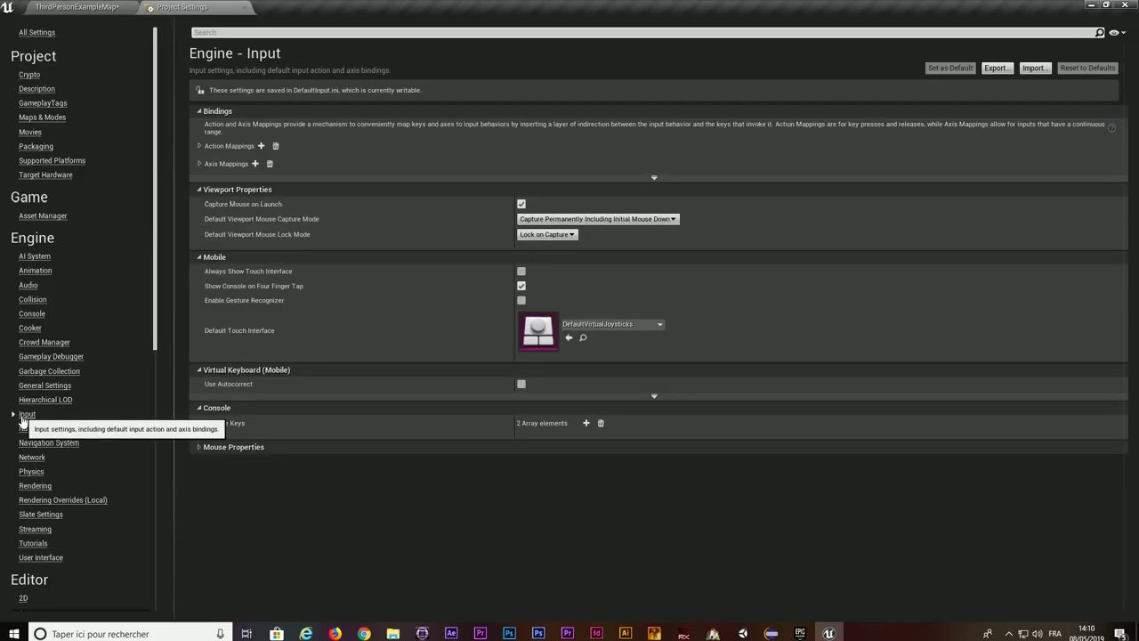
left_click(199, 145)
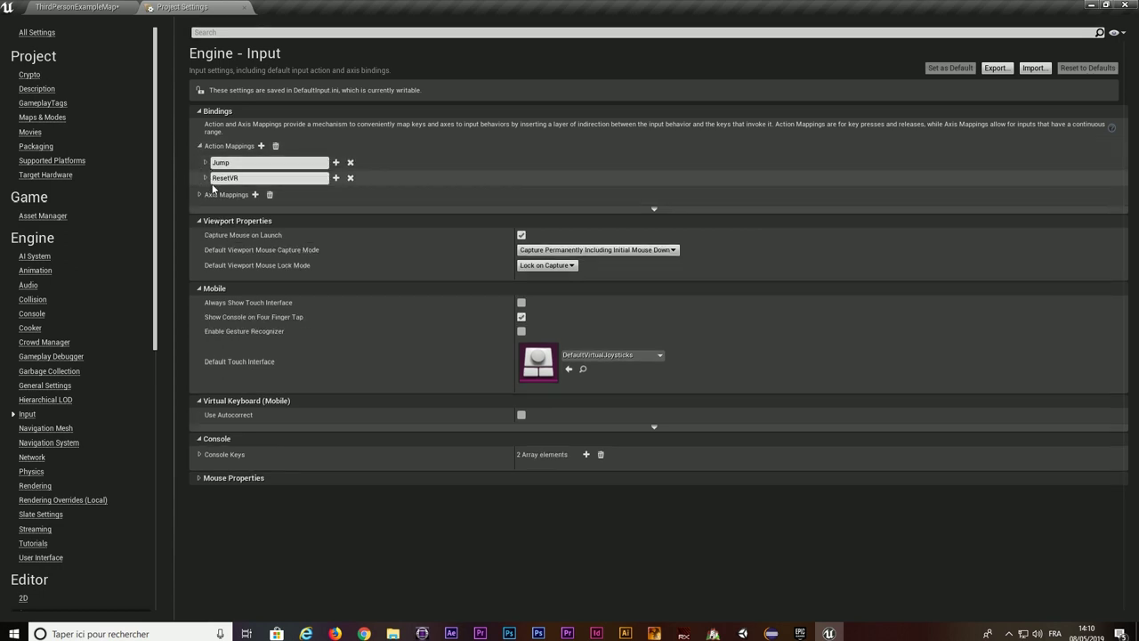
left_click(200, 194)
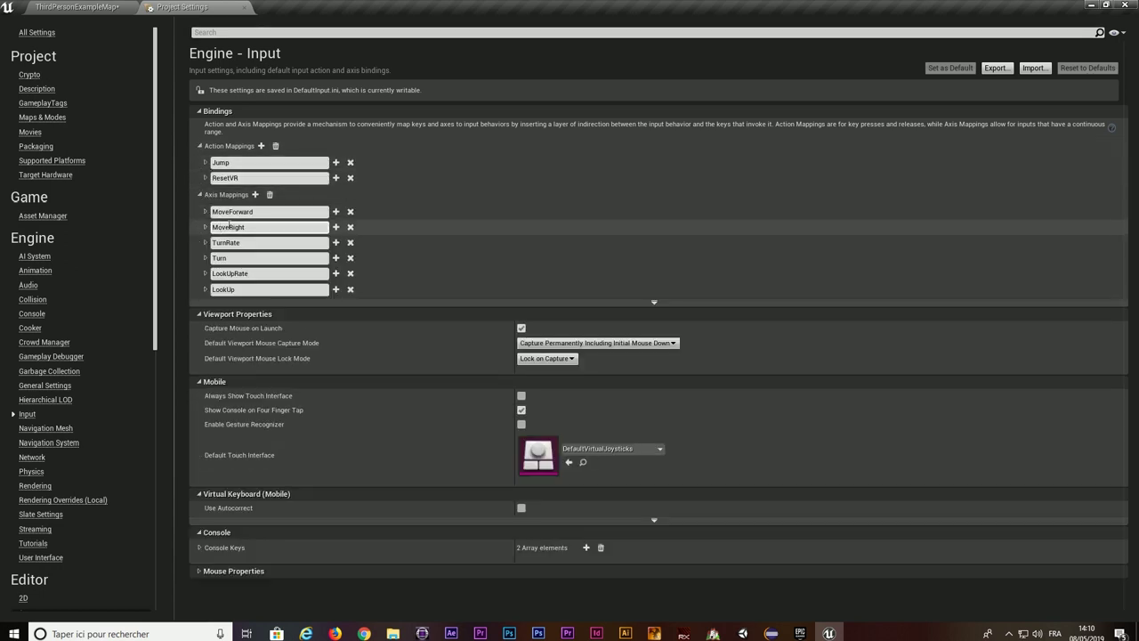
left_click(353, 176)
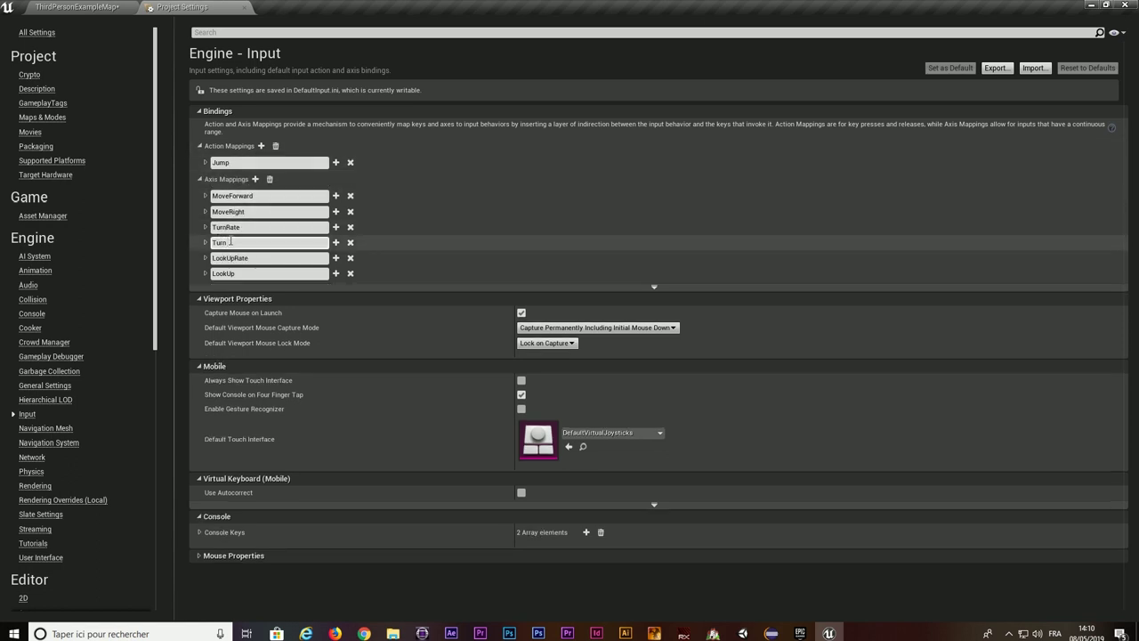
Step: Rebind the W key of the MoveForward axis mapping to Z, for an AZERTY keyboard
left_click(206, 197)
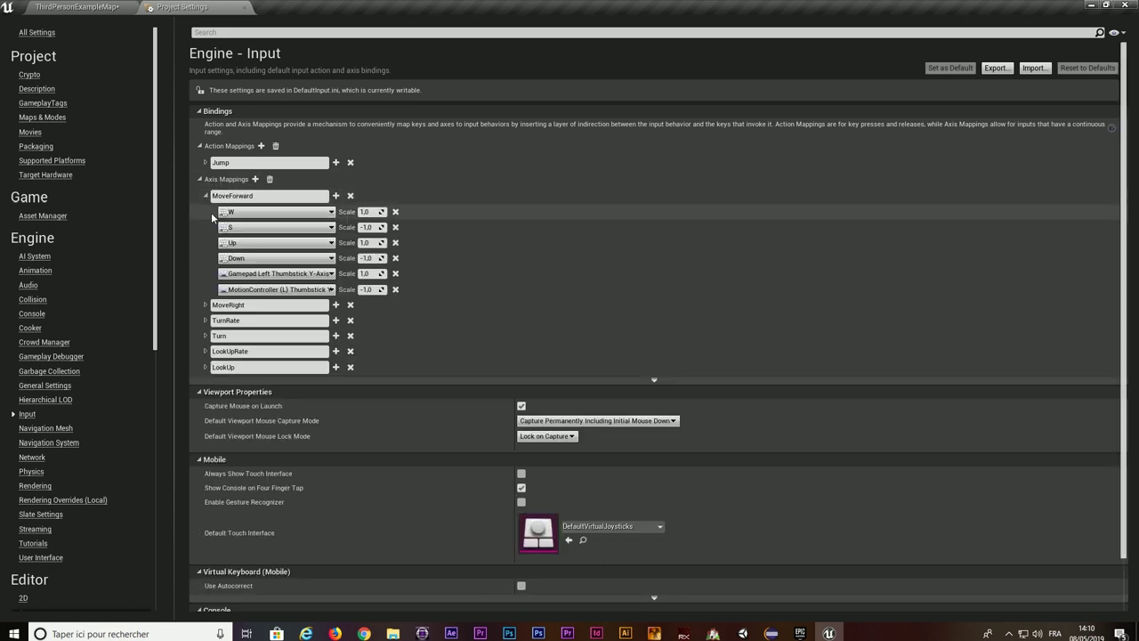
left_click(233, 213)
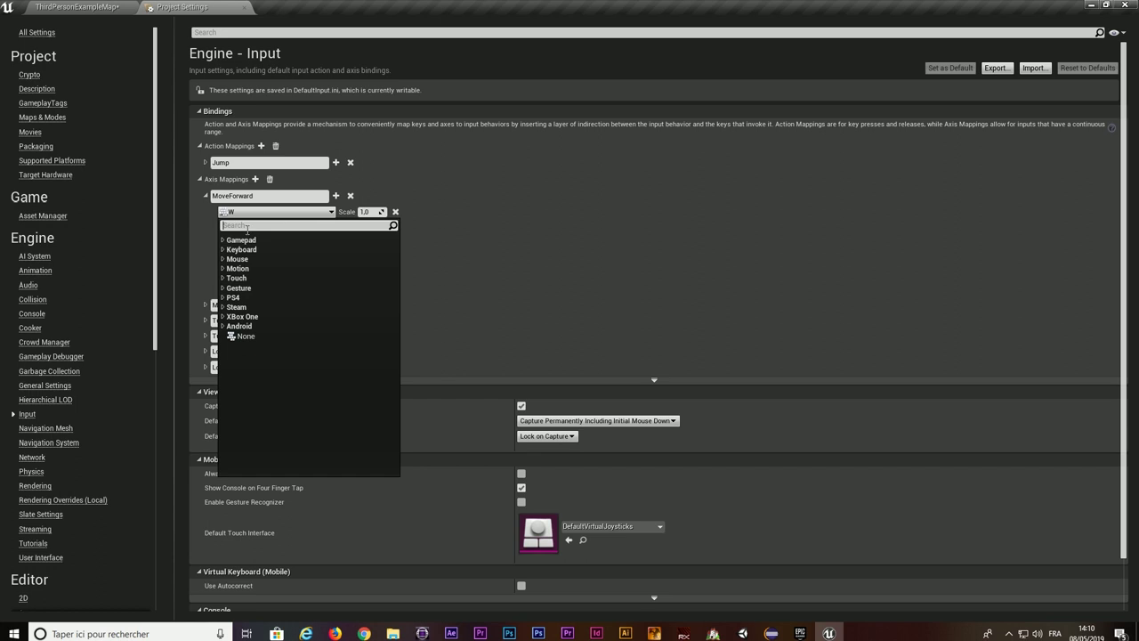
type("z")
left_click(247, 280)
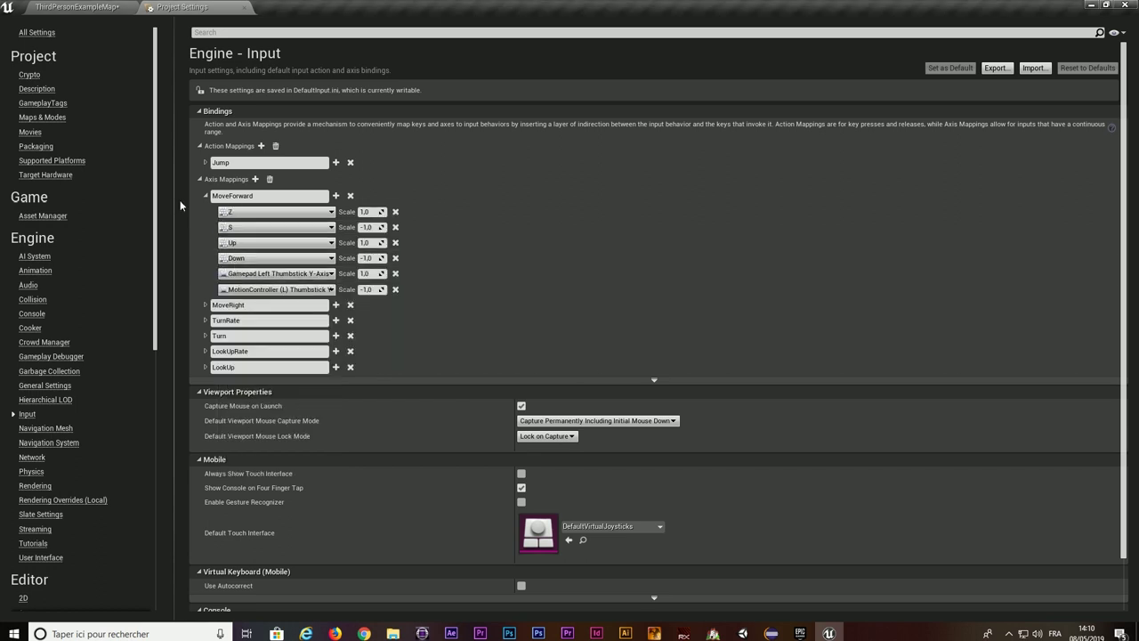
Step: Rebind the A key of the MoveRight axis mapping to Q and close the project settings
left_click(206, 304)
left_click(267, 336)
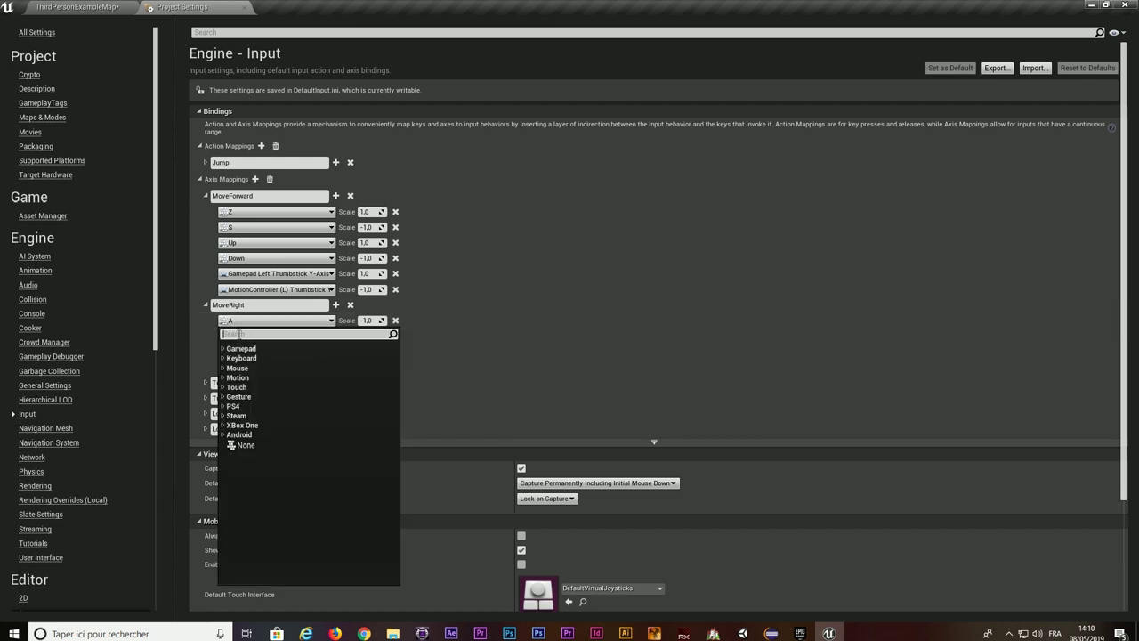
type("q")
left_click(242, 361)
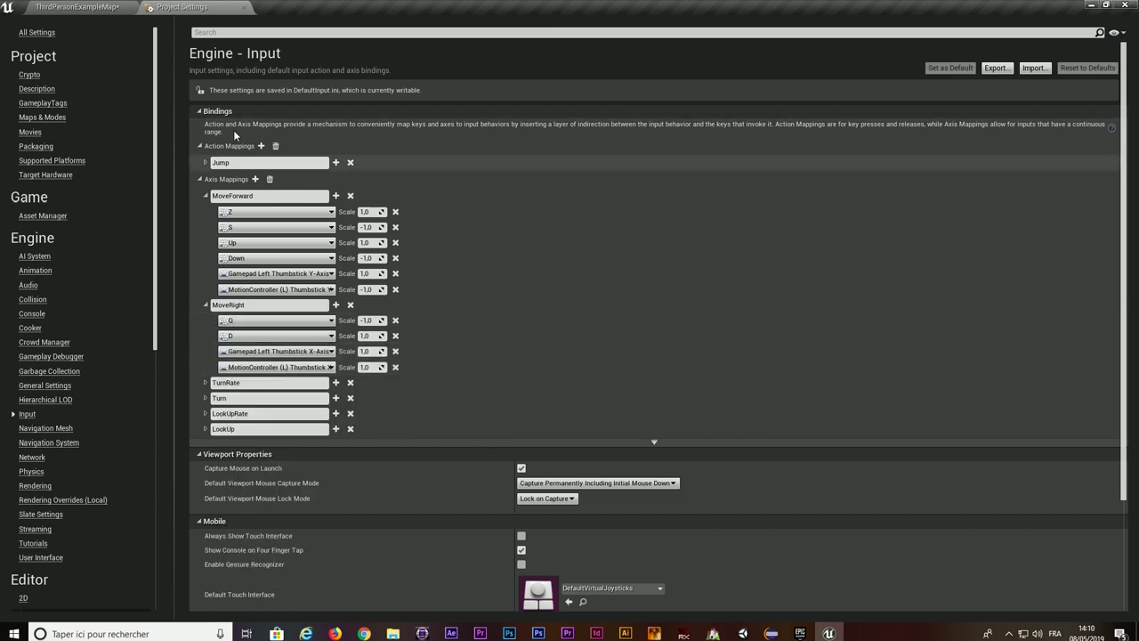
left_click(244, 7)
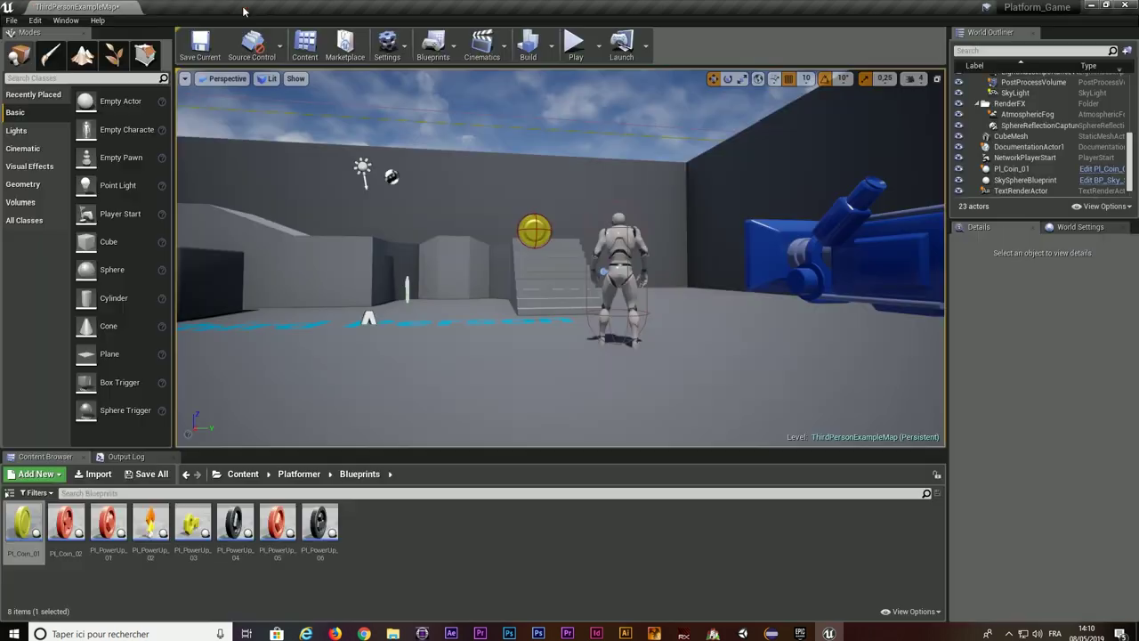
Step: Search the editor preferences for "nav" and check the Viewport Navigation keys for camera movement
left_click(36, 21)
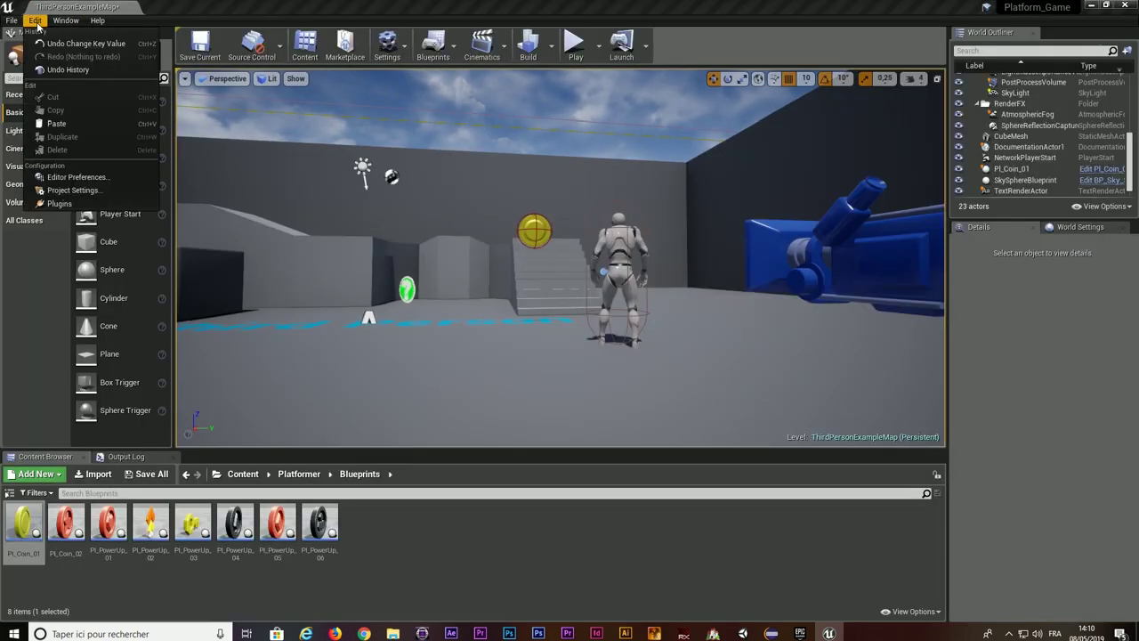
left_click(80, 177)
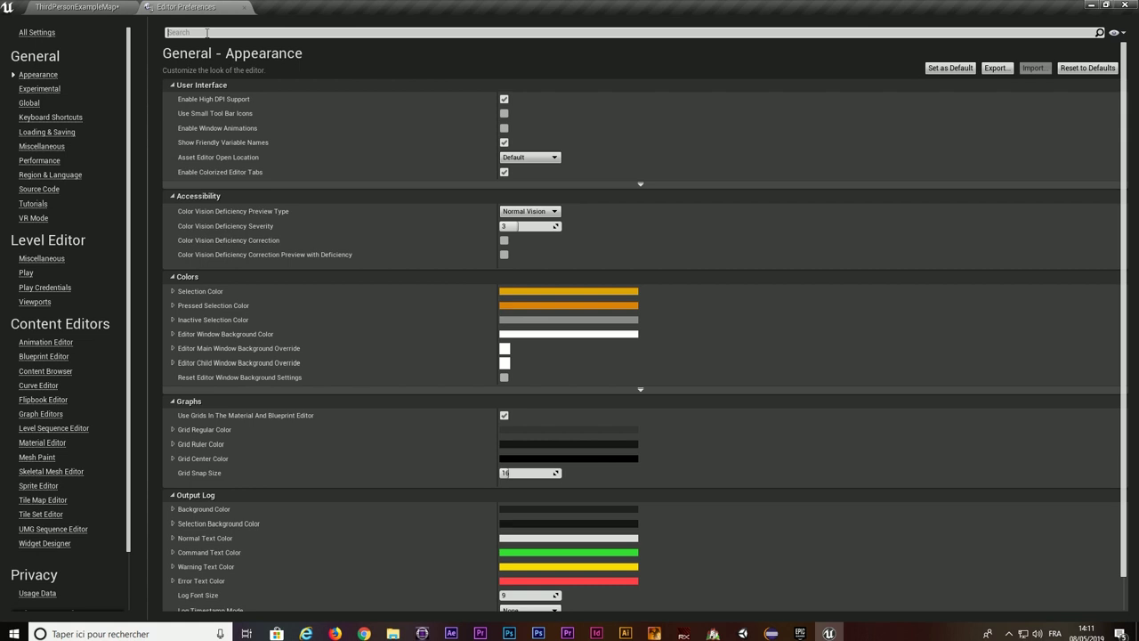
left_click(207, 33)
type("nav")
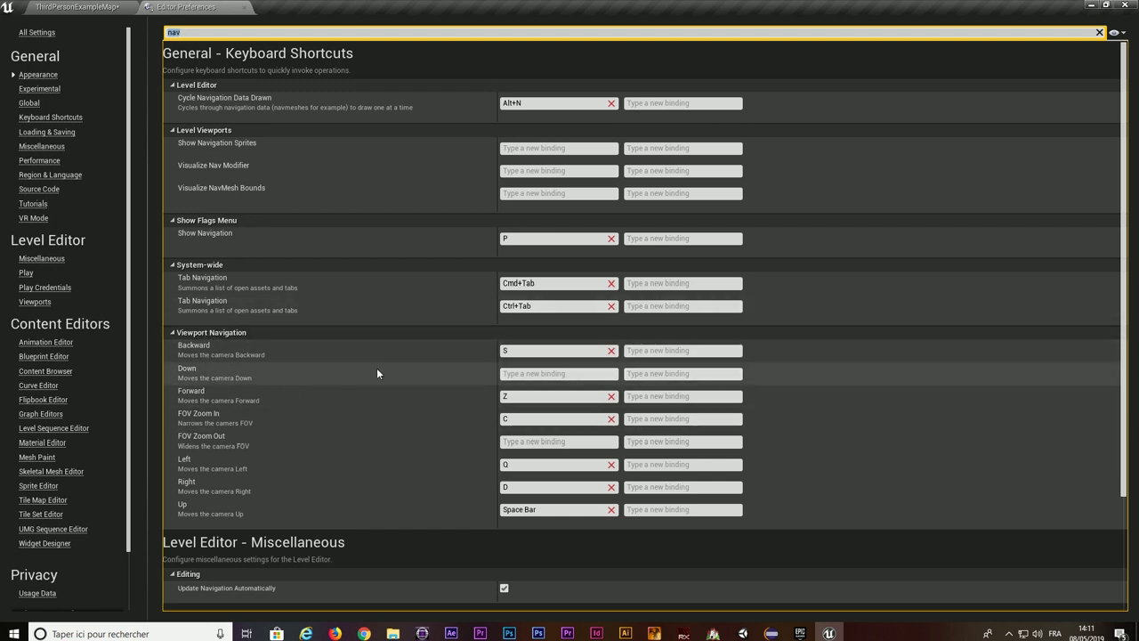
left_click(526, 397)
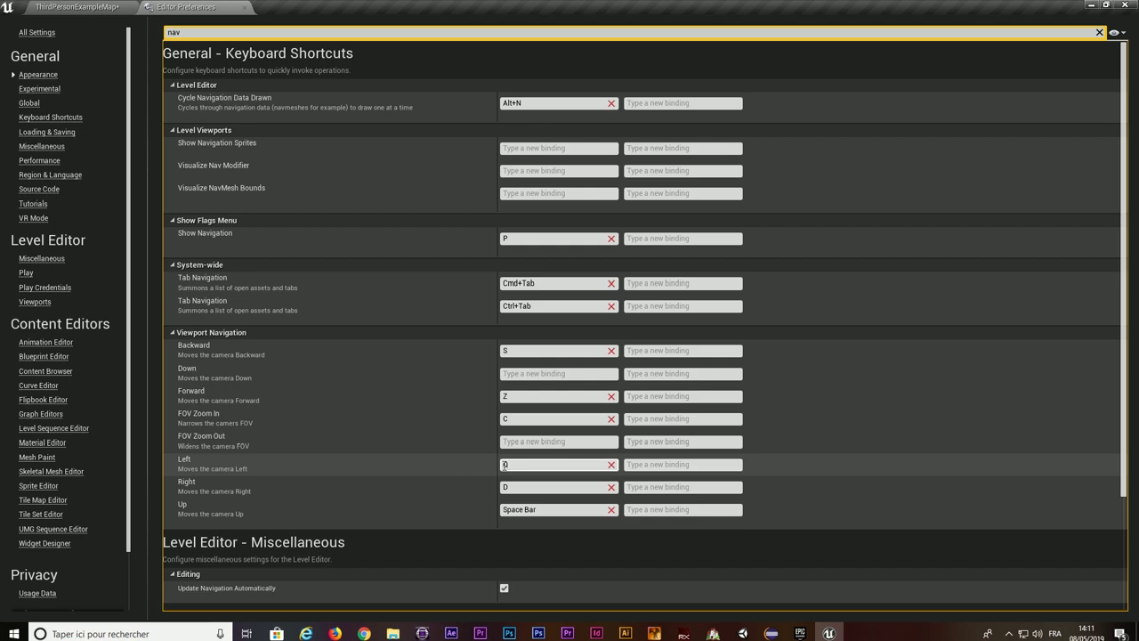
Step: Close the editor preferences and return to the level editor
left_click(245, 8)
mouse_move(561, 258)
right_mouse_down()
mouse_move(729, 352)
mouse_move(751, 329)
mouse_move(603, 227)
mouse_move(690, 267)
mouse_move(623, 272)
mouse_move(678, 258)
mouse_move(743, 263)
mouse_move(538, 258)
mouse_move(578, 251)
right_mouse_up()
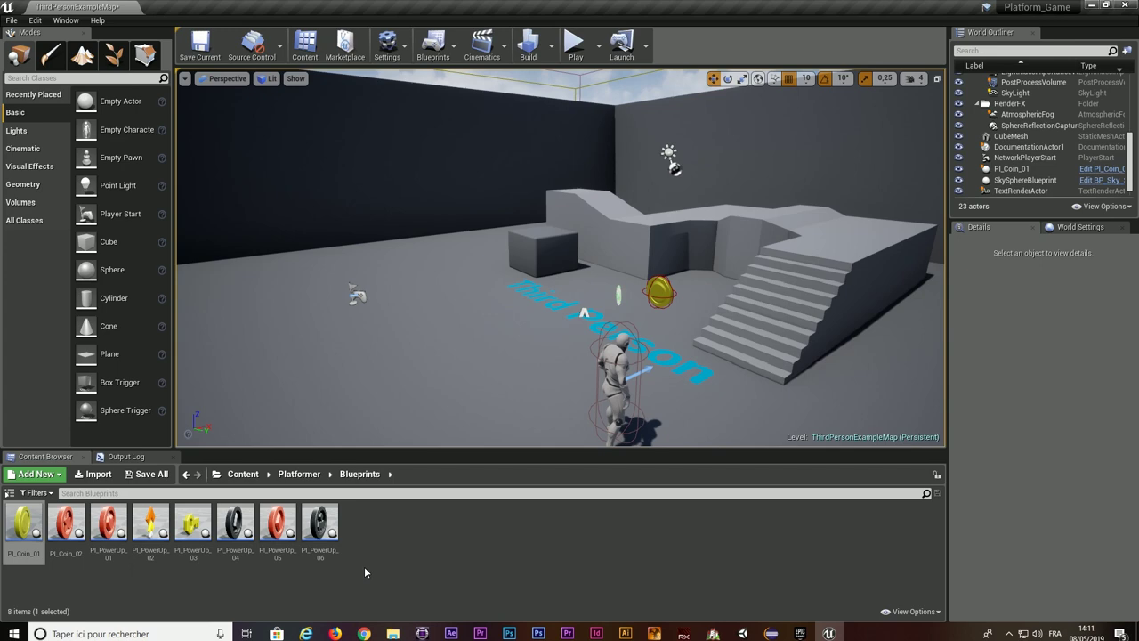
key("ctrl+a")
key("Delete")
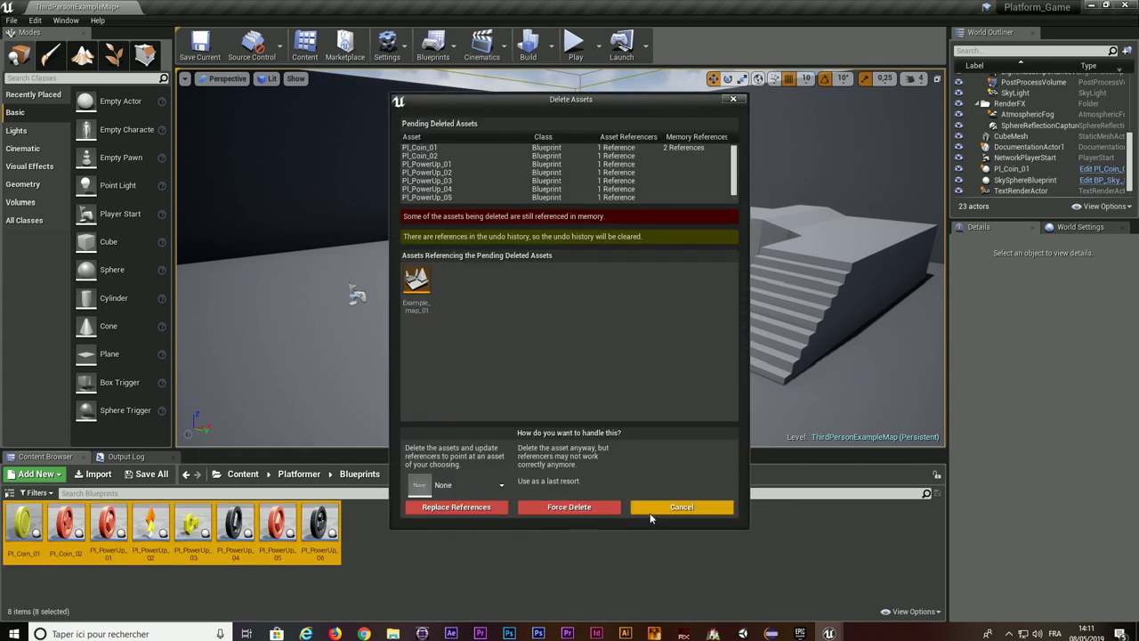
left_click(681, 506)
left_click(175, 582)
Step: Open the Pl_Coin_01 blueprint and move the Event Tick and AddActorLocalRotation nodes up, away from the overlap nodes
double_click(18, 529)
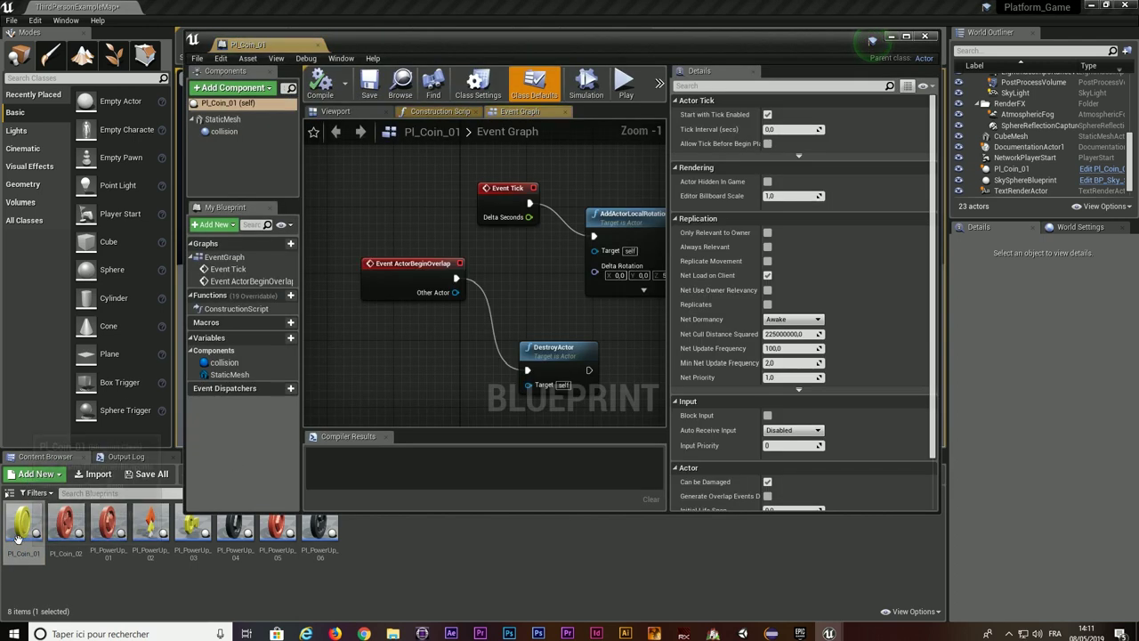
double_click(472, 39)
right_click_drag(284, 149, 293, 172)
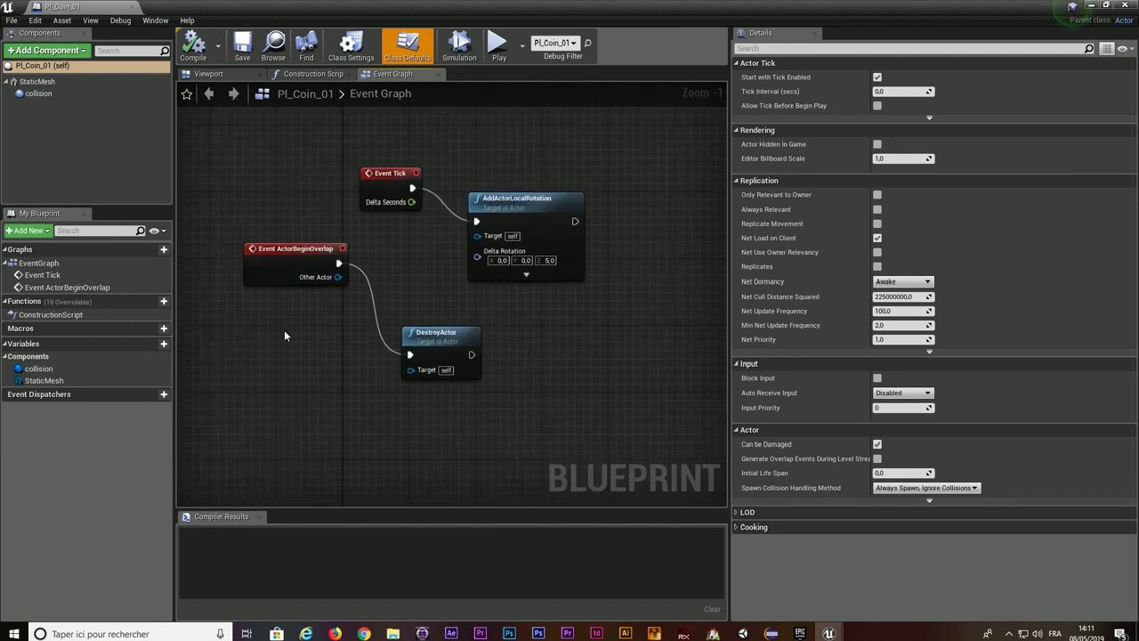
left_click_drag(310, 397, 538, 142)
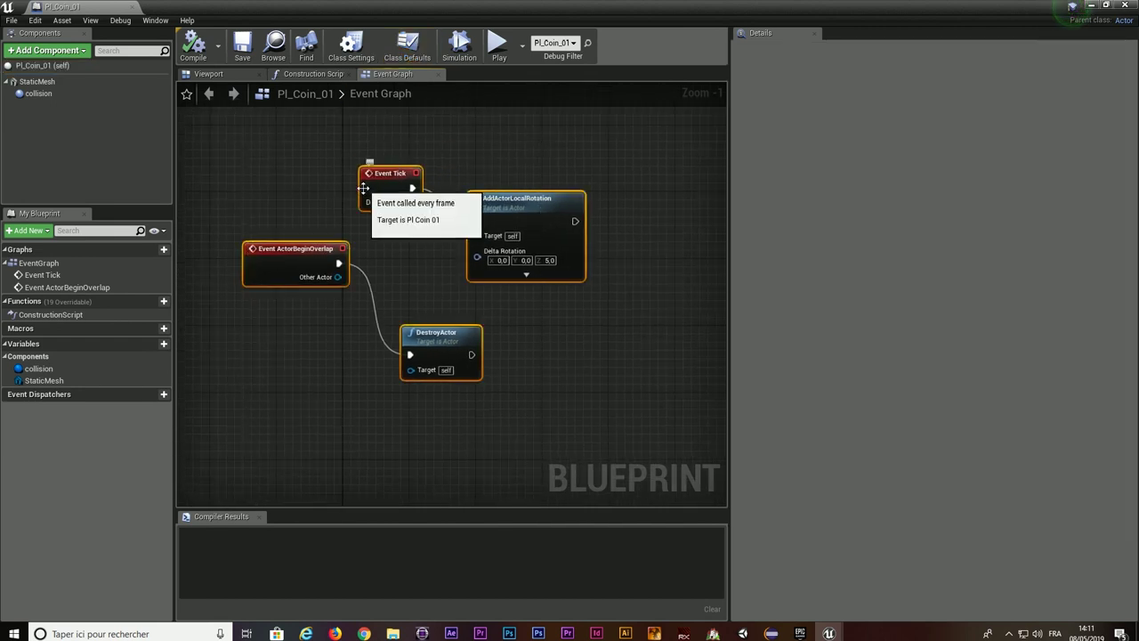
right_click_drag(316, 336, 341, 351)
left_click_drag(406, 282, 536, 182)
left_click_drag(377, 219, 423, 166)
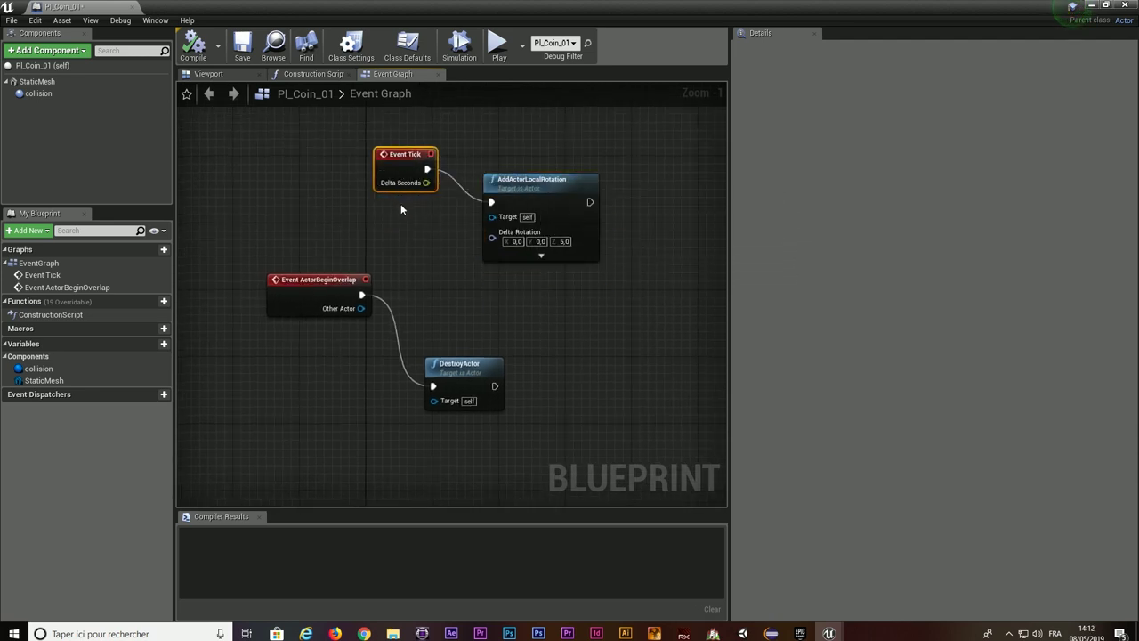
Step: Examine the coin's rotation nodes and its overlap and DestroyActor nodes, and close the blueprint
left_click(520, 179)
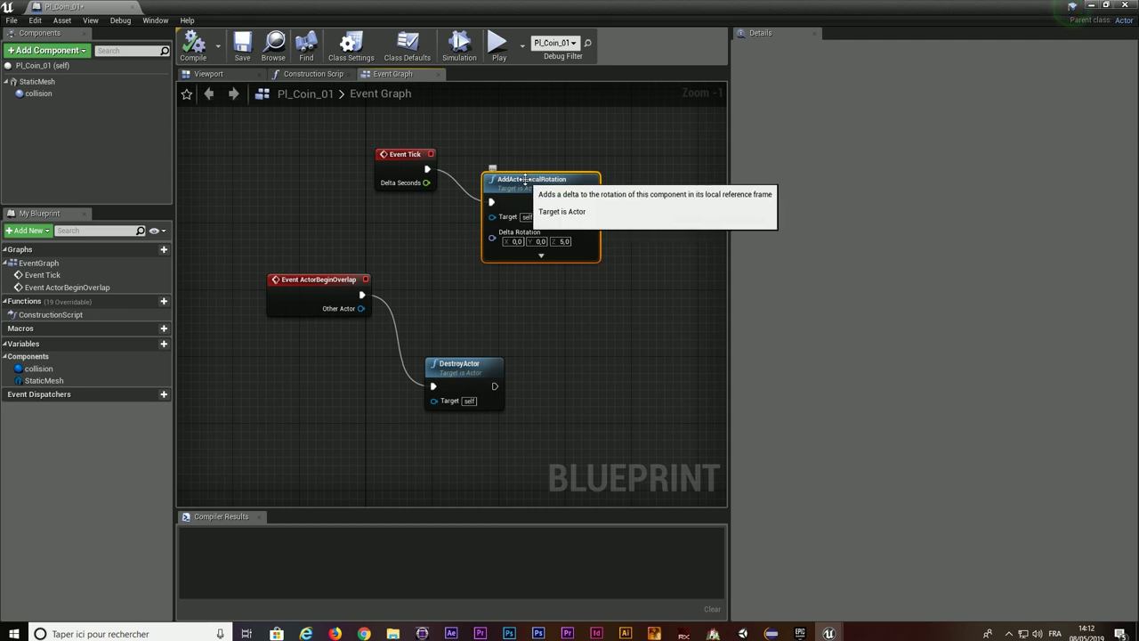
left_click(564, 241)
left_click(424, 187)
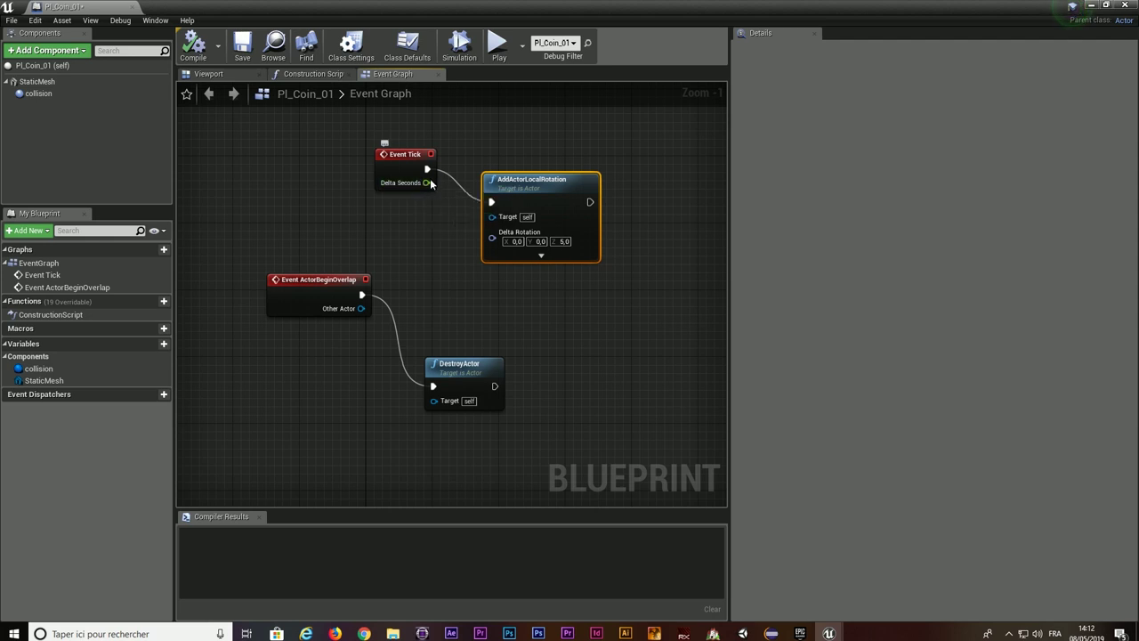
left_click_drag(279, 369, 318, 298)
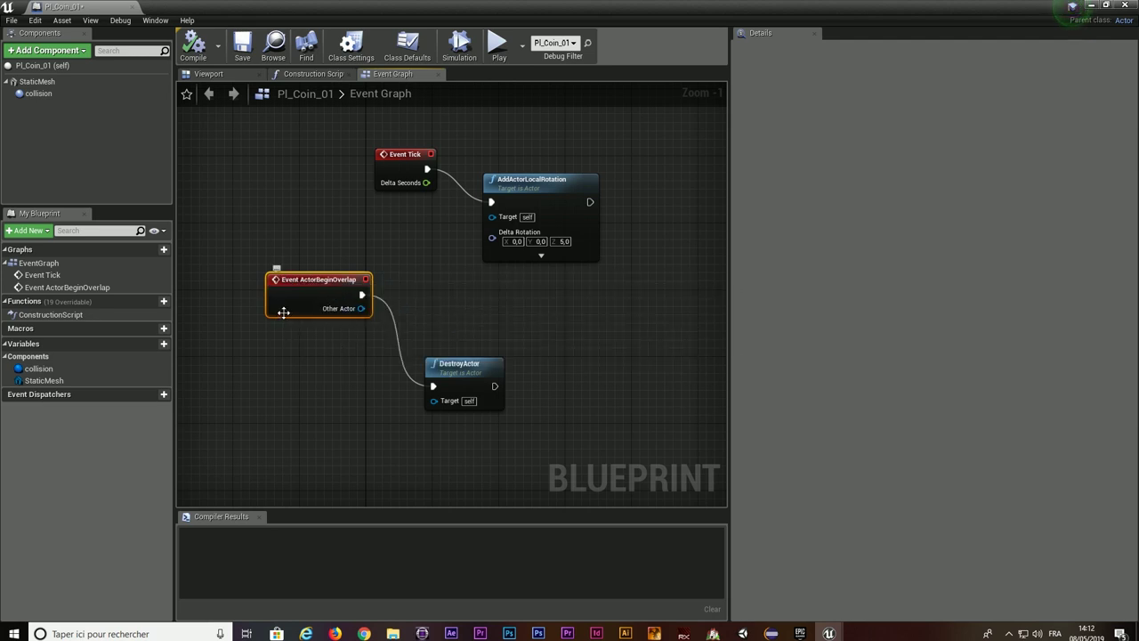
left_click(504, 386)
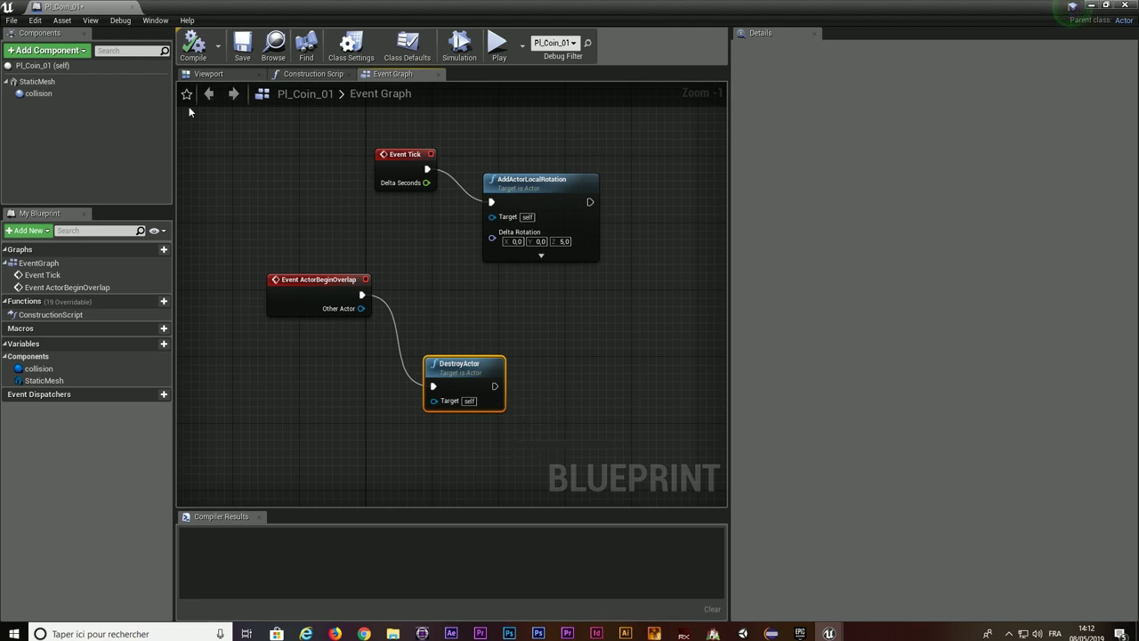
left_click(131, 7)
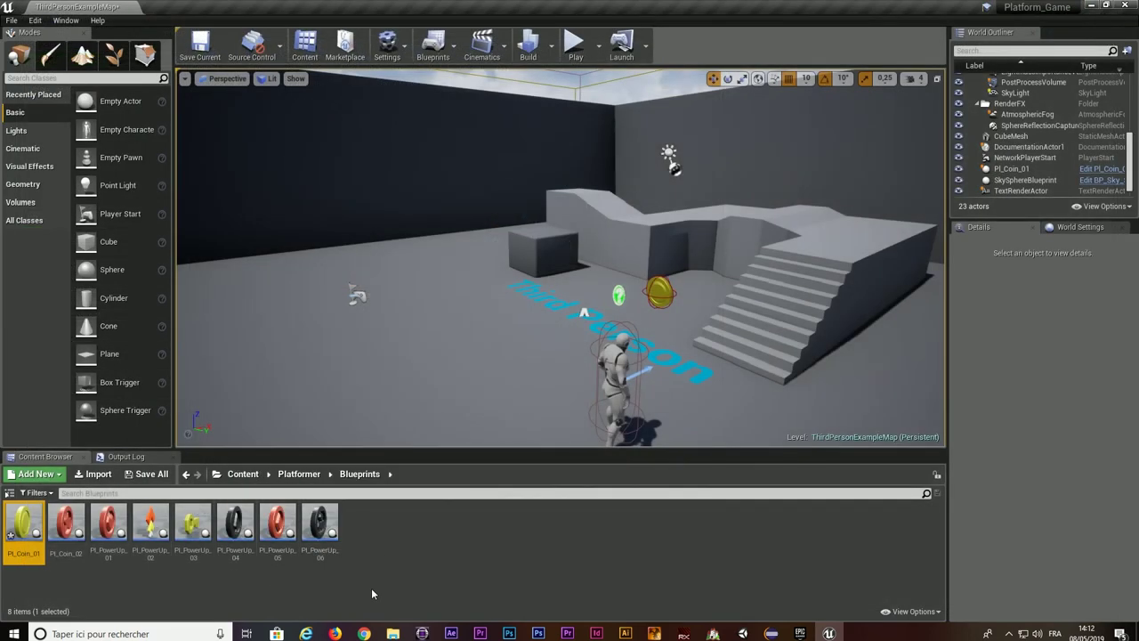
Step: Delete all coin and power-up blueprints from the Platformer Blueprints folder, and delete the Platformer Maps folder
left_click(320, 525, "shift")
key("Delete")
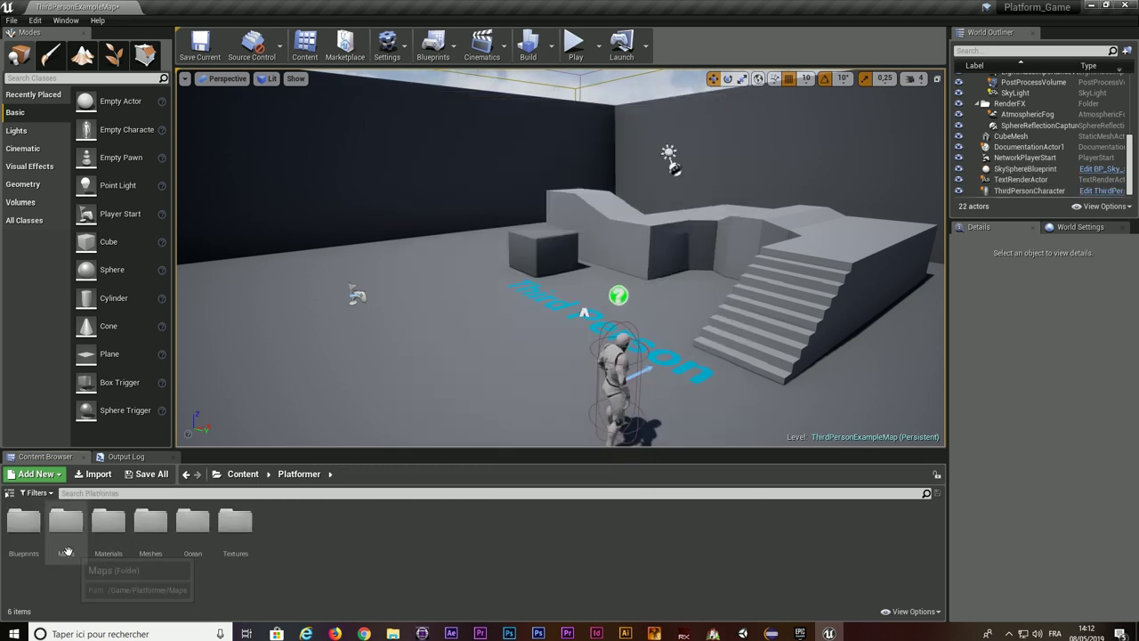
double_click(67, 546)
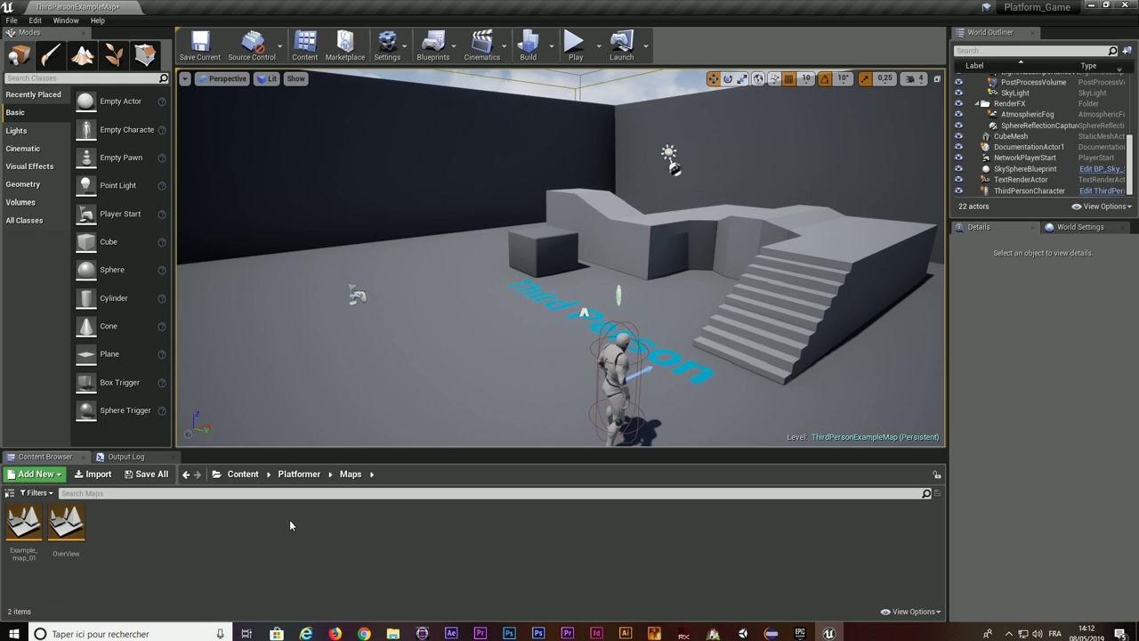
left_click(287, 474)
left_click(79, 530)
key("Delete")
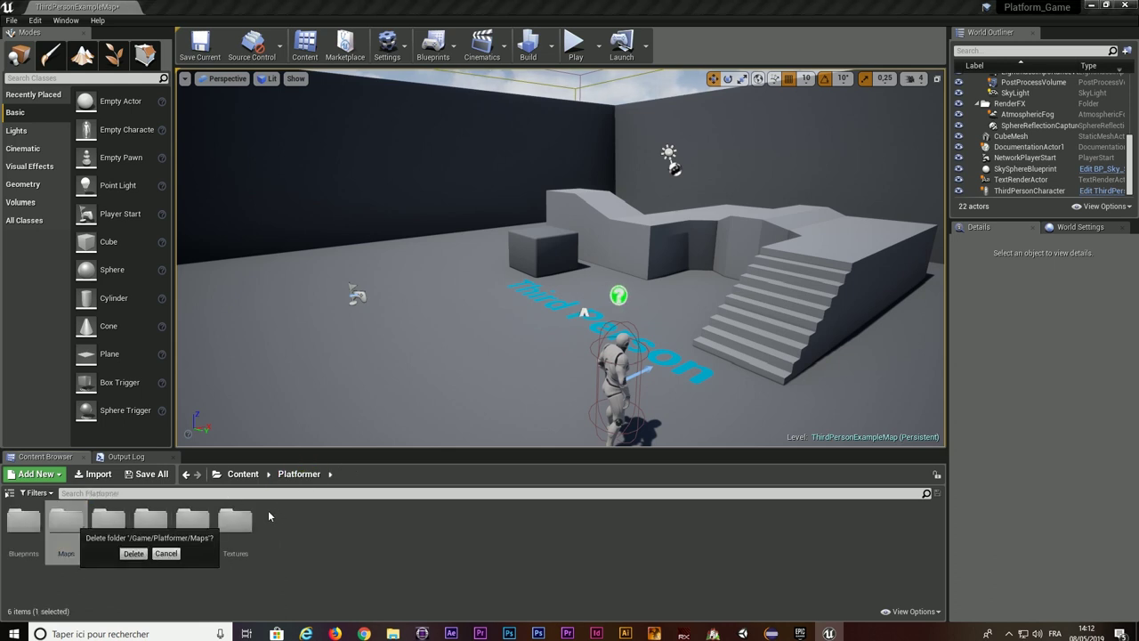
left_click(133, 552)
Step: Look through the Platformer Materials folder and return to the Platformer folder
double_click(66, 518)
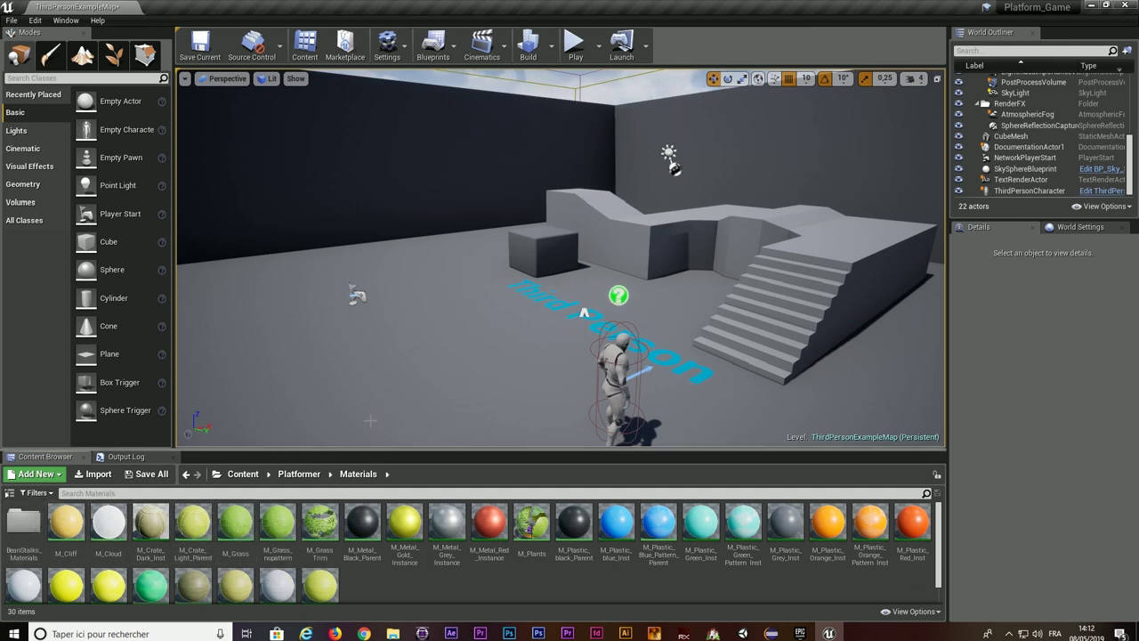
left_click(299, 473)
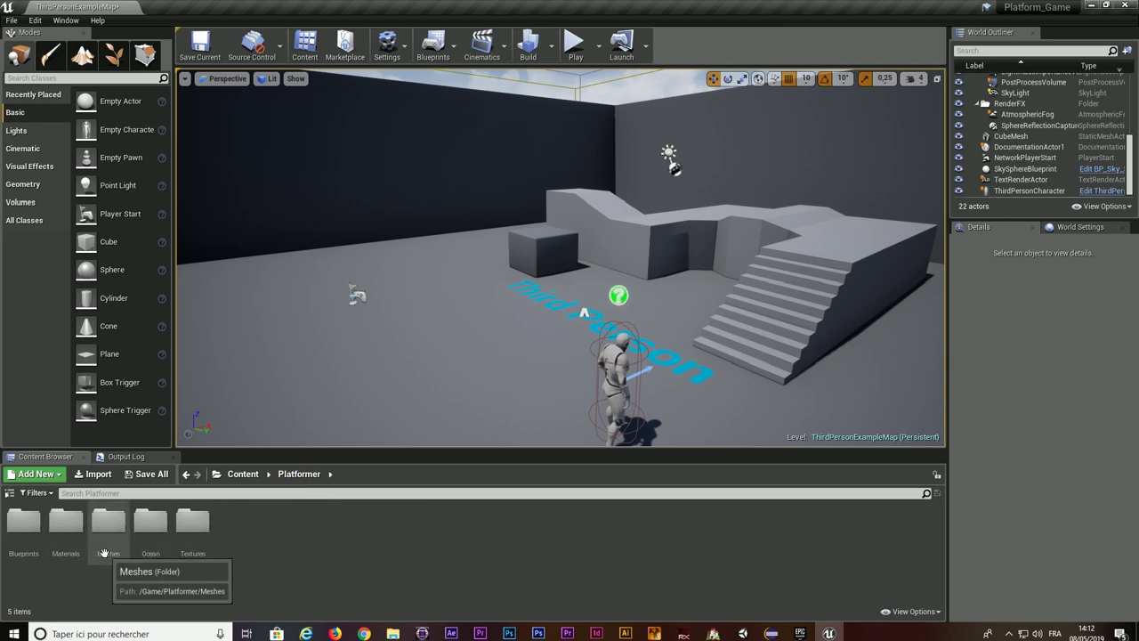
Step: Place the Pl_16m_Platform mesh in the level, inspect it from several sides, and delete it again
double_click(104, 547)
left_click_drag(156, 523, 344, 163)
right_click_drag(345, 163, 191, 187)
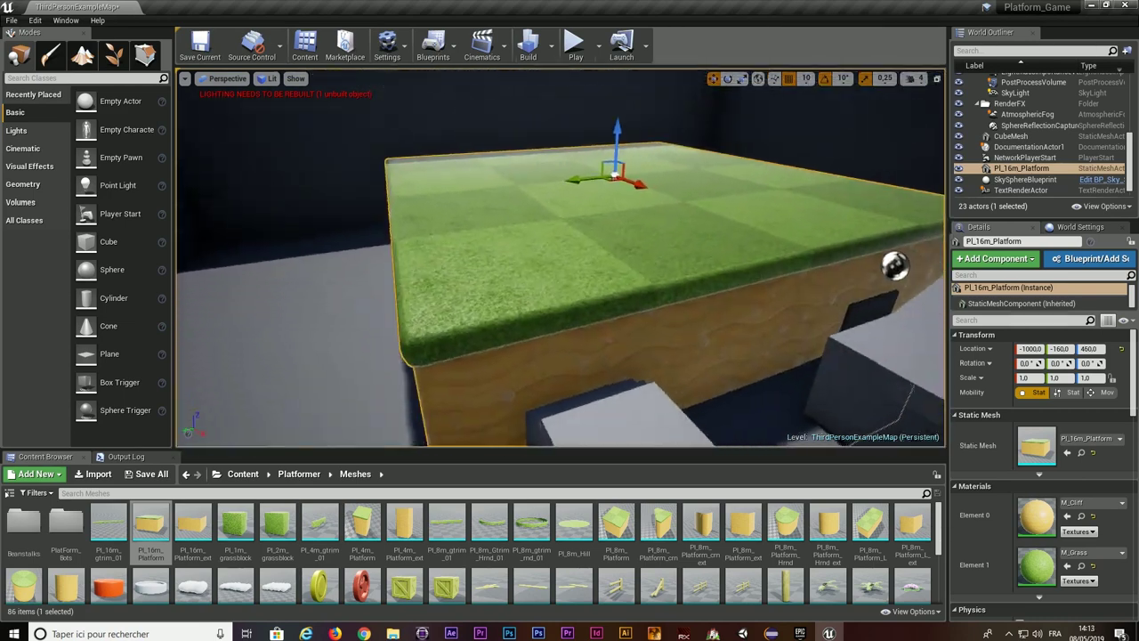
right_click_drag(351, 204, 598, 326)
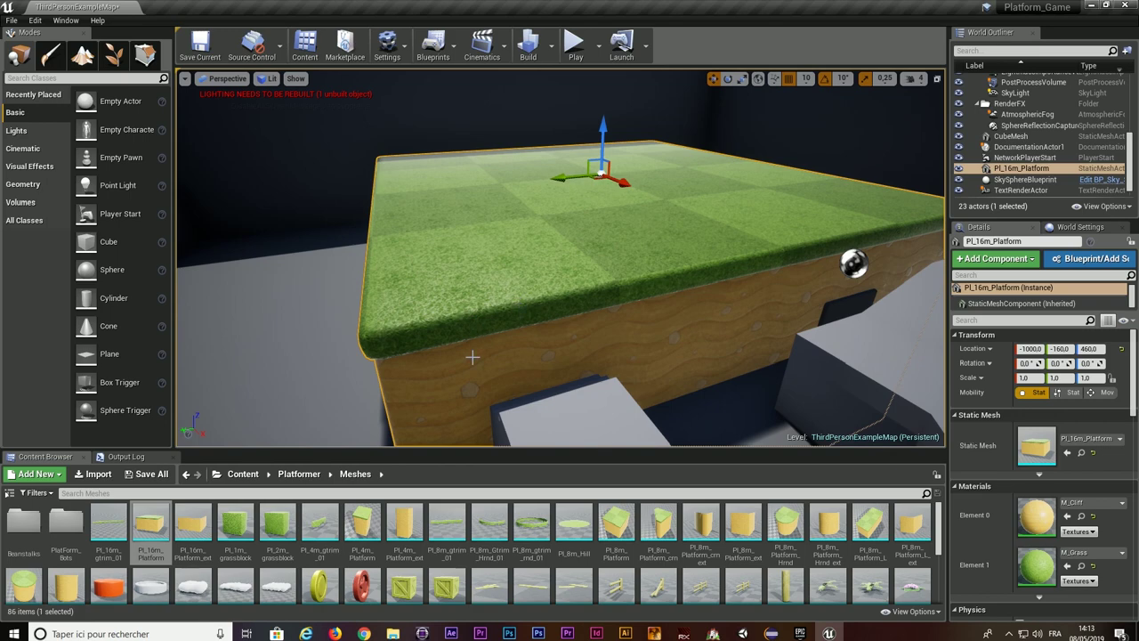
right_click_drag(506, 398, 499, 397)
right_click_drag(530, 362, 549, 379)
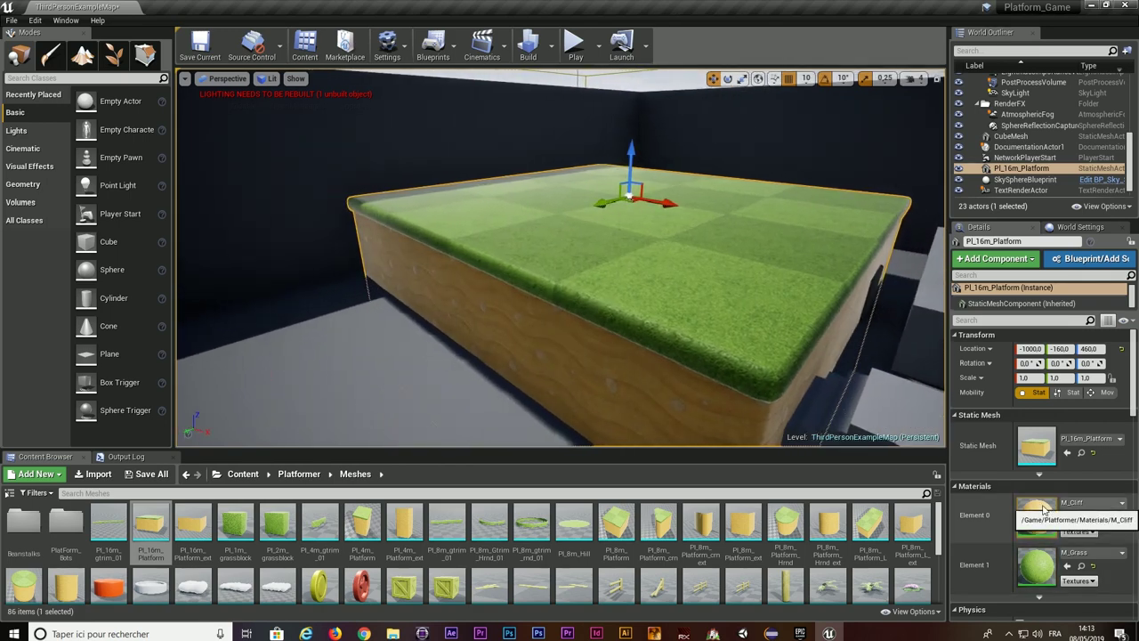
right_click_drag(736, 369, 525, 363)
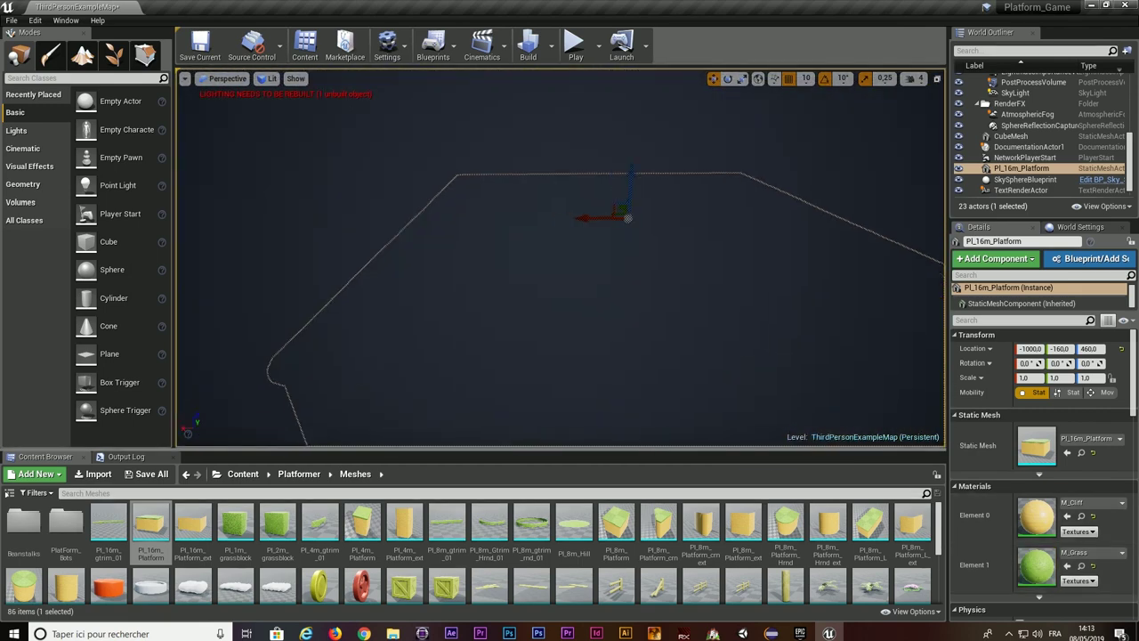
key("Delete")
right_click_drag(543, 306, 536, 267)
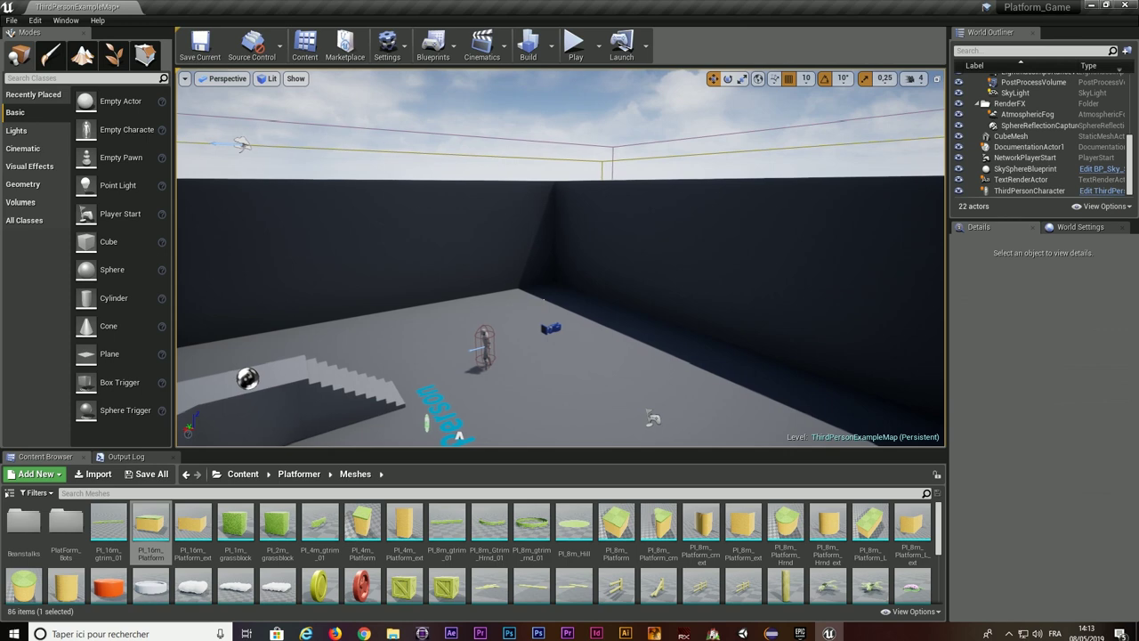
Step: Enlarge the content browser and look through all the assets in the Platformer Meshes folder
left_click(299, 473)
double_click(108, 521)
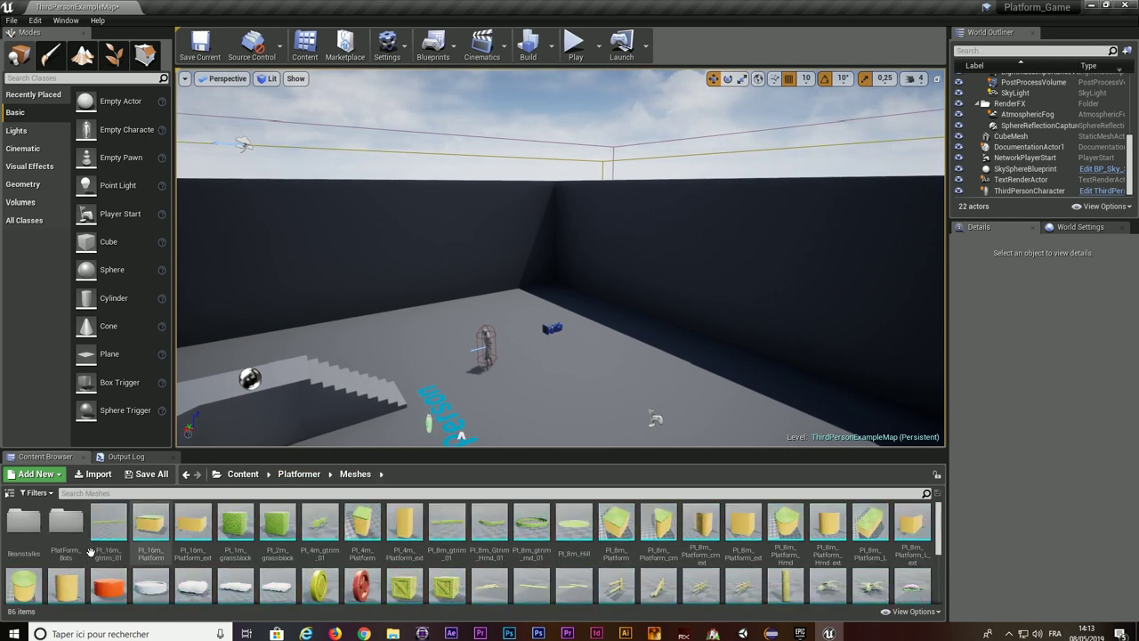
scroll(135, 555, "down", 2)
scroll(136, 556, "down", 4)
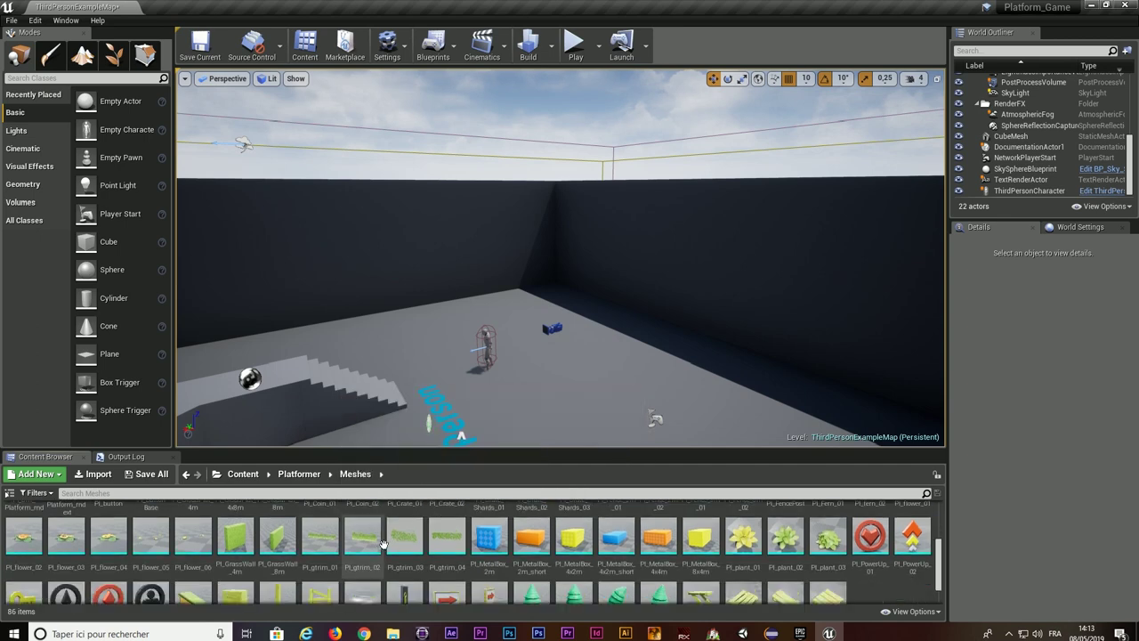
left_click_drag(356, 444, 357, 393)
scroll(334, 474, "up", 3)
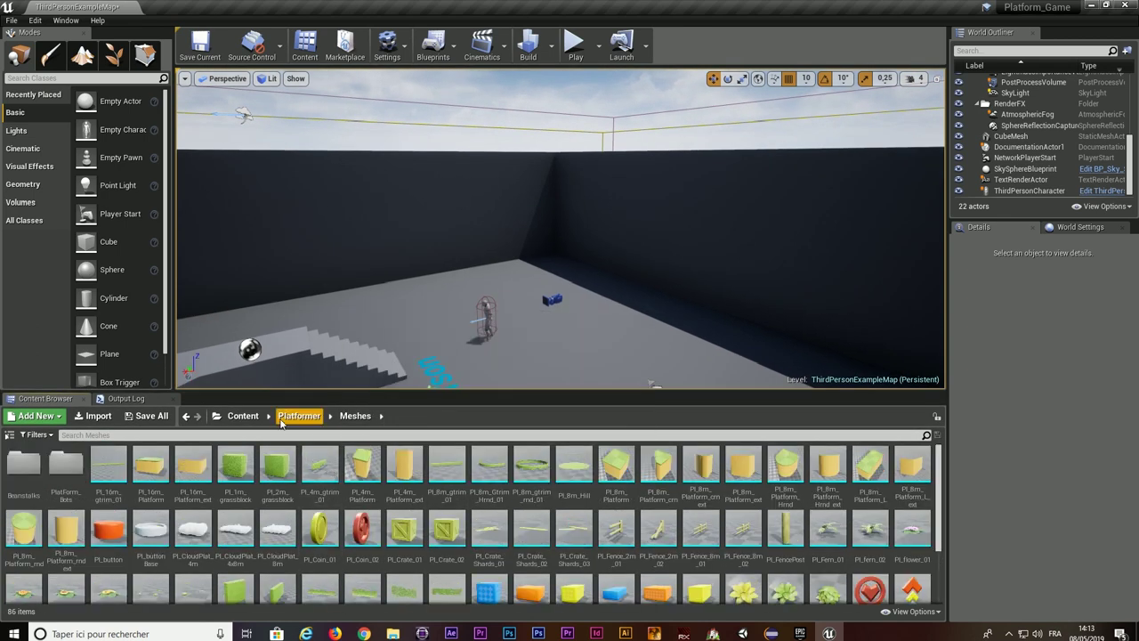
scroll(519, 513, "down", 3)
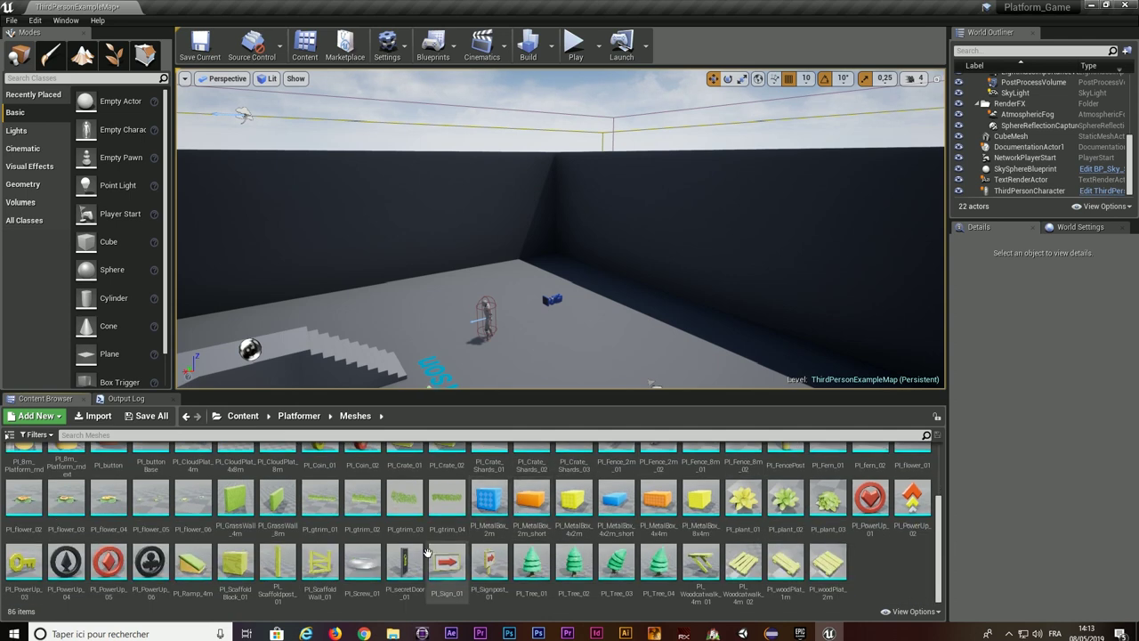
scroll(426, 545, "up", 3)
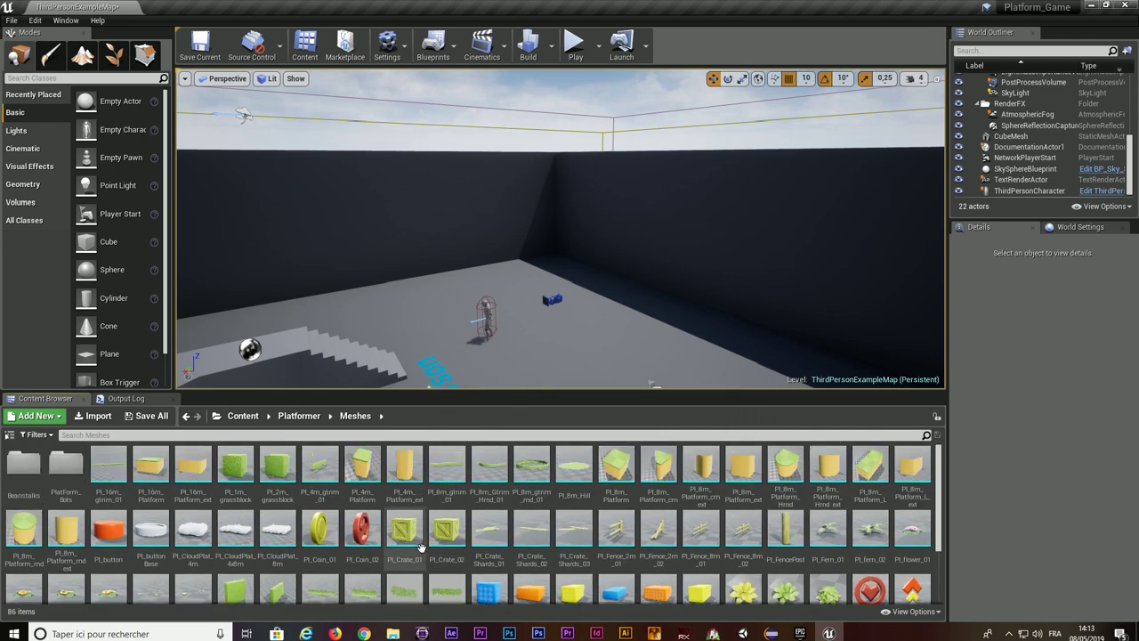
Step: Look into the Platformer Ocean folder and its Materials subfolder
left_click(299, 416)
double_click(149, 463)
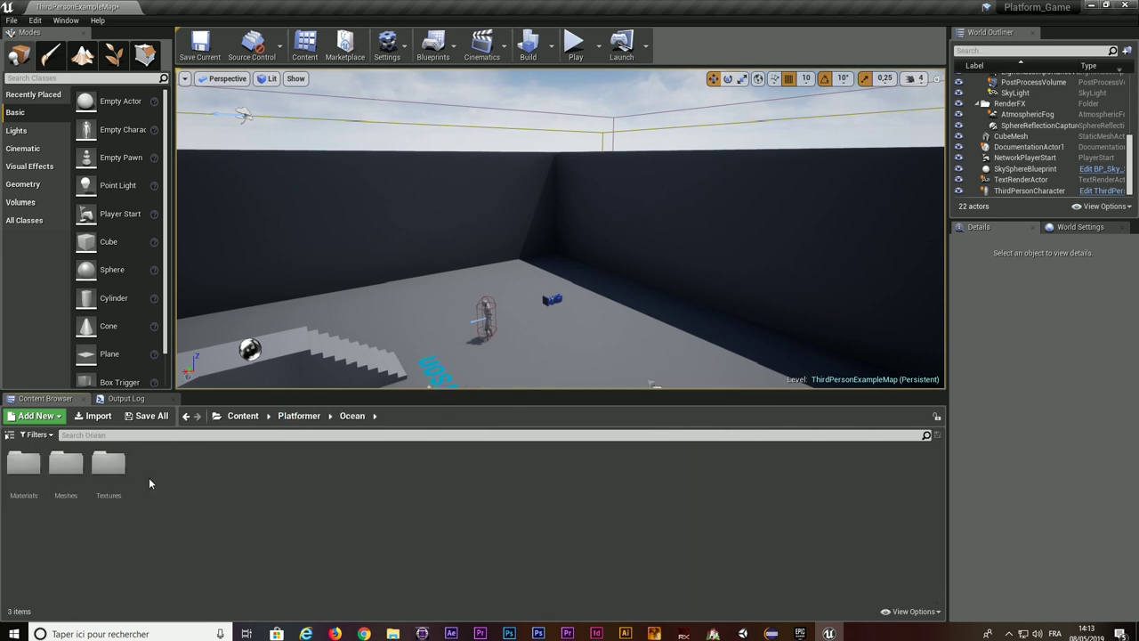
double_click(23, 462)
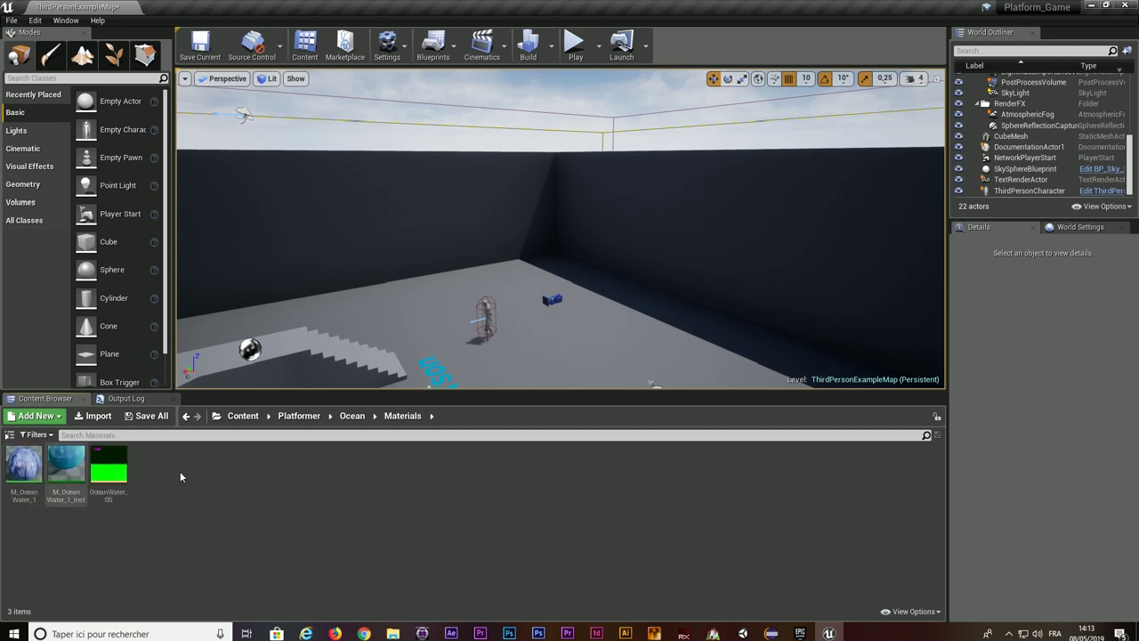
Step: Place the SM_OceanWater mesh from the Ocean Meshes folder in the level, raise and enlarge it, and delete it again
left_click(353, 415)
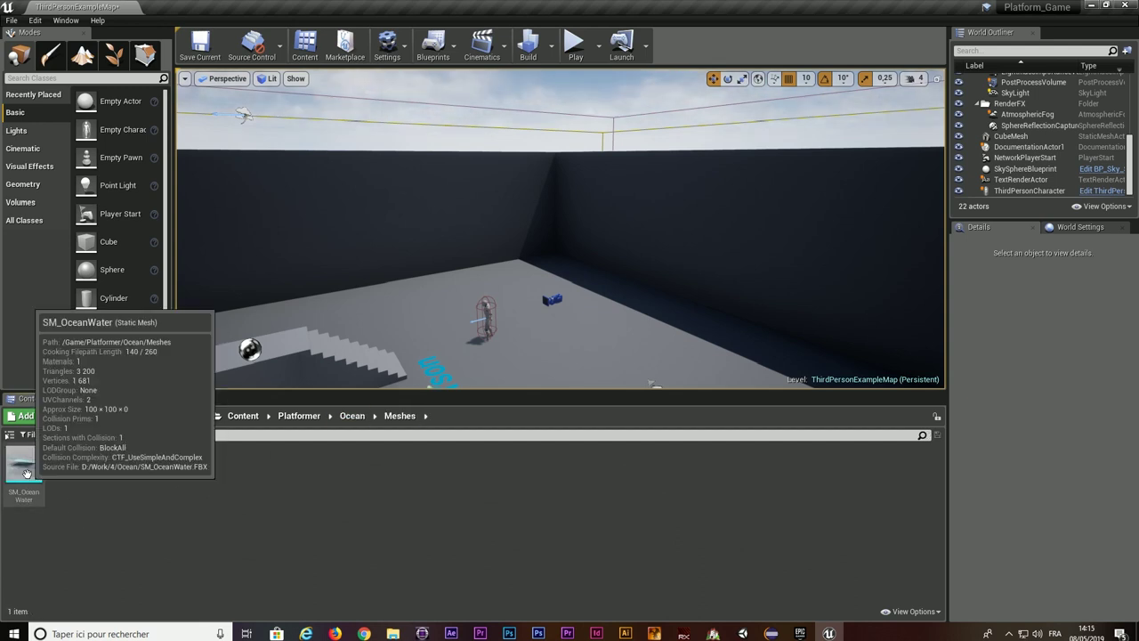
left_click_drag(26, 474, 497, 315)
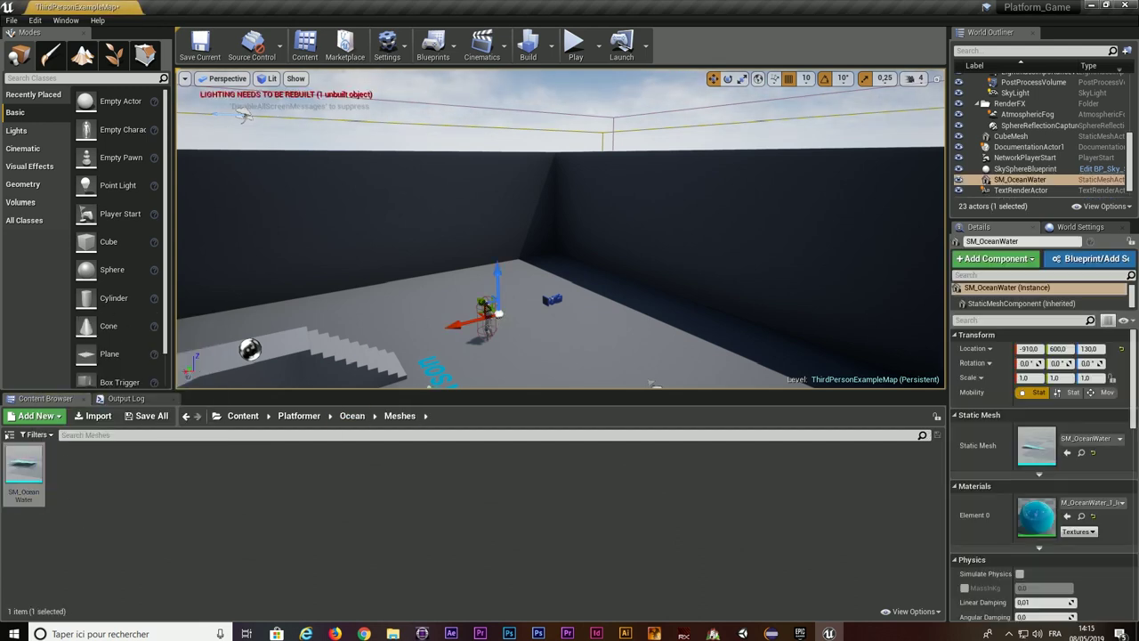
left_click_drag(501, 273, 499, 176)
right_click_drag(535, 254, 456, 303)
key("r")
left_click_drag(496, 222, 627, 142)
right_click_drag(495, 222, 445, 216)
key("s")
key("w")
key("Delete")
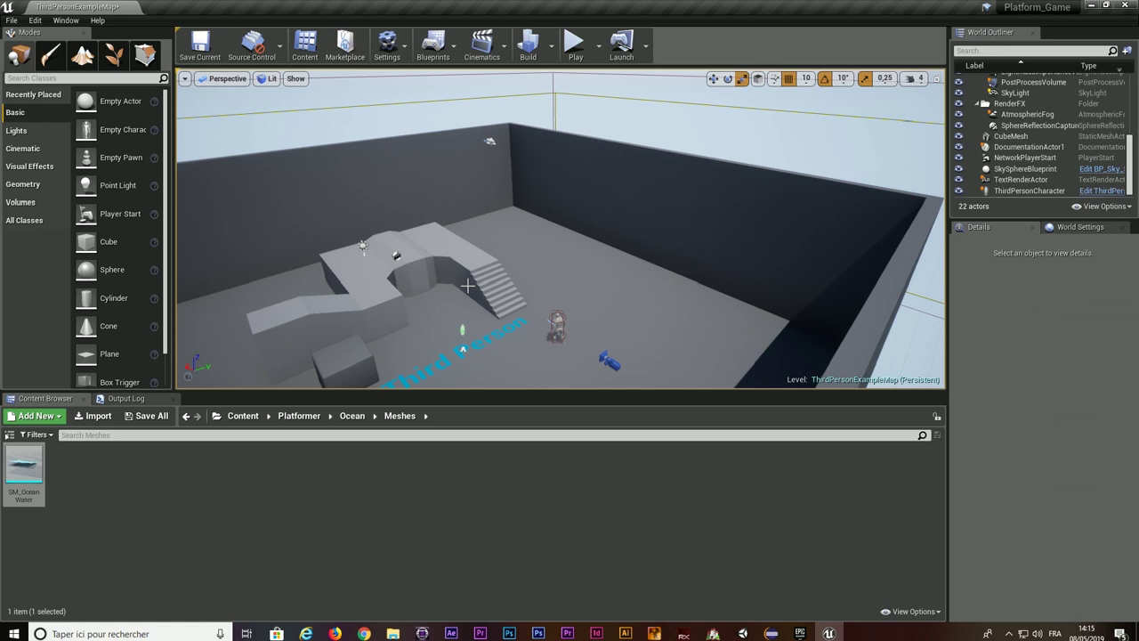
Step: Look through the Platformer Textures folder and return to the root Content folder
left_click(299, 416)
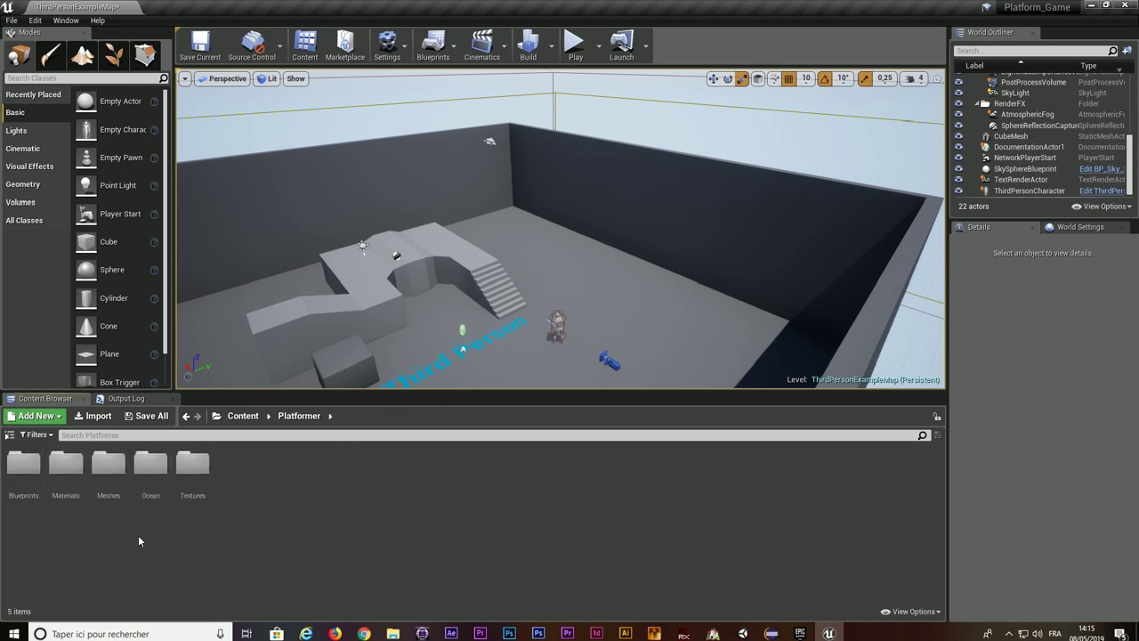
double_click(182, 476)
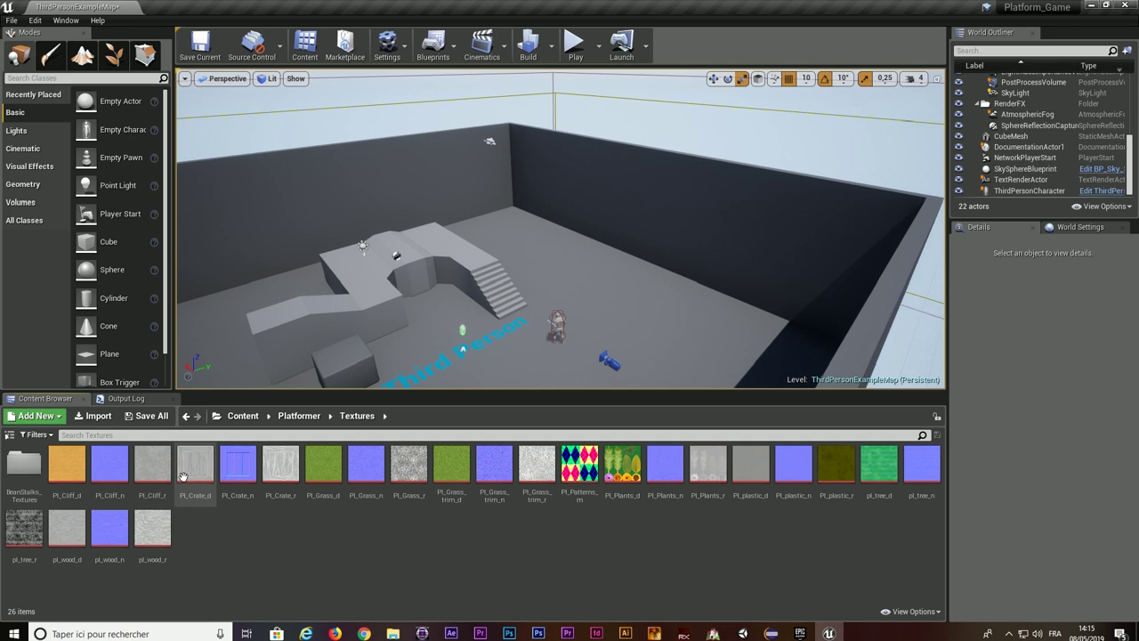
left_click(300, 415)
double_click(67, 464)
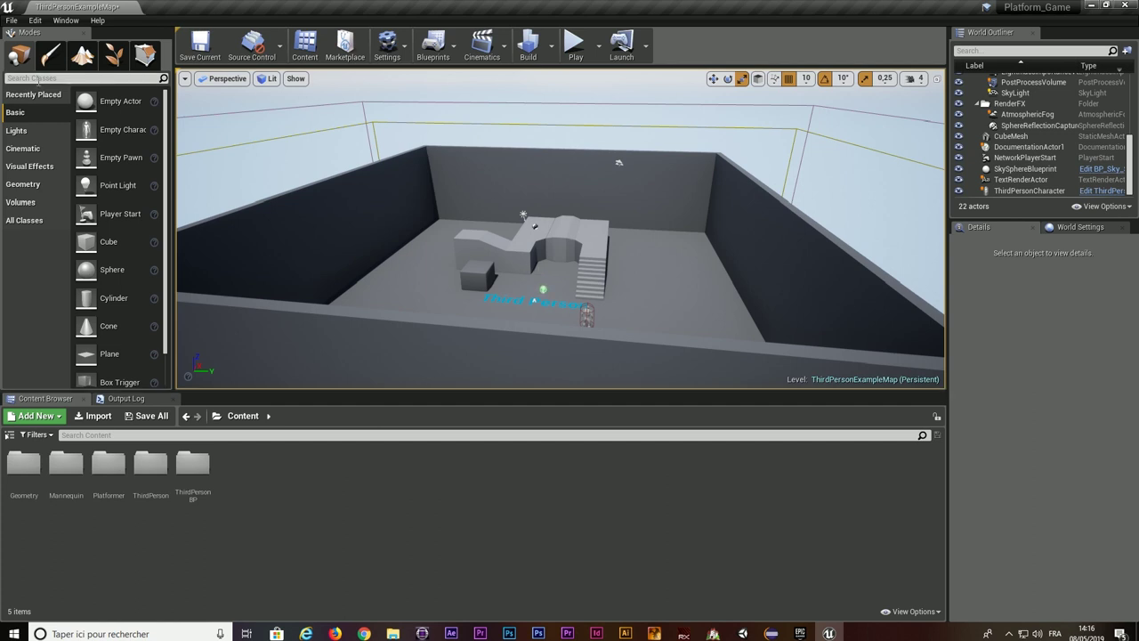
Step: Create a new level from the Default template, saving the pending changes of the current content
left_click(12, 22)
left_click(12, 22)
left_click(11, 22)
left_click(35, 43)
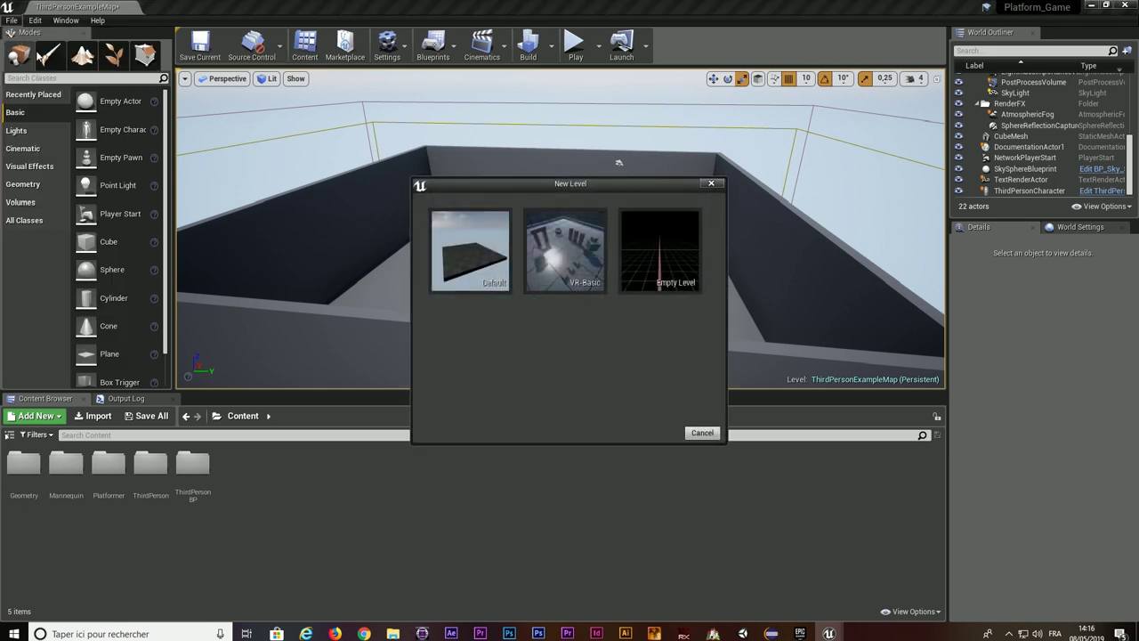
left_click(460, 274)
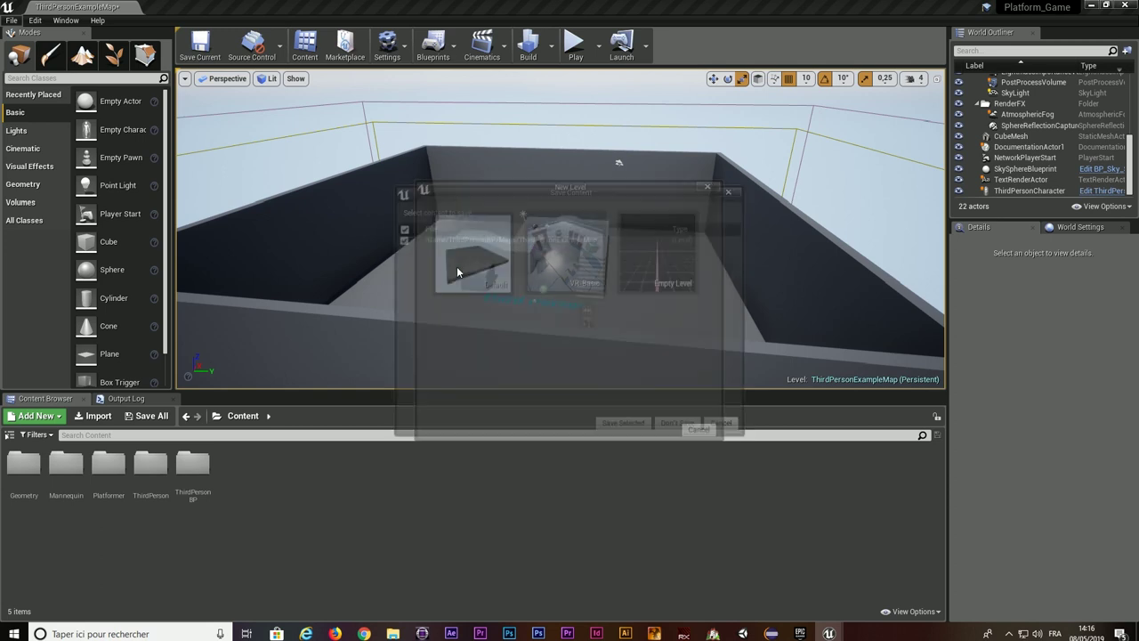
left_click(624, 426)
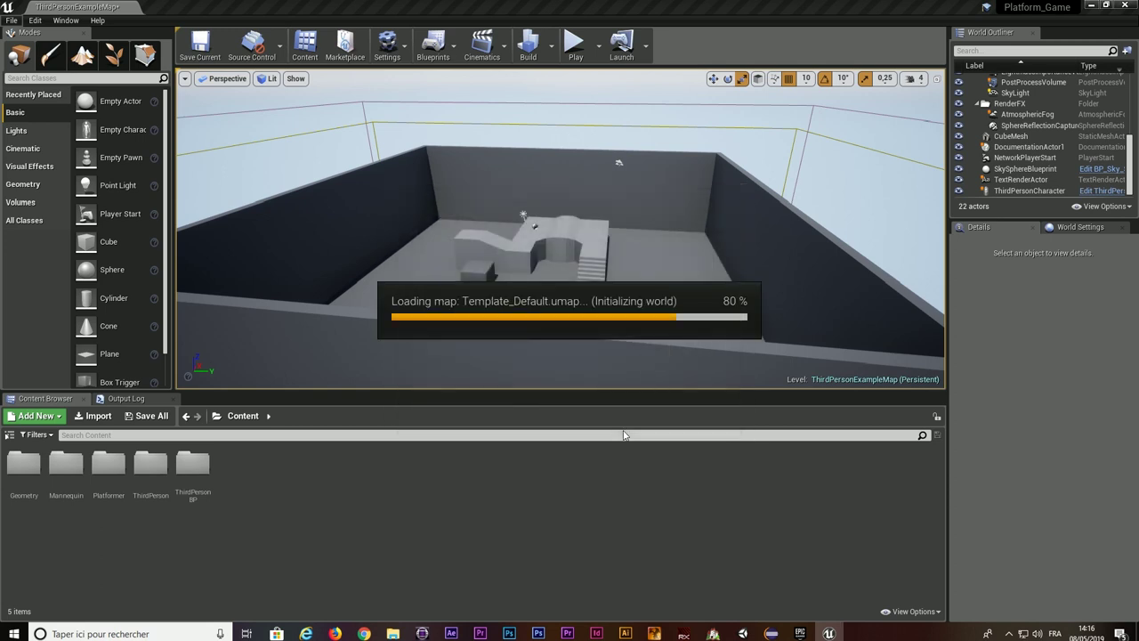
scroll(594, 214, "down", 6)
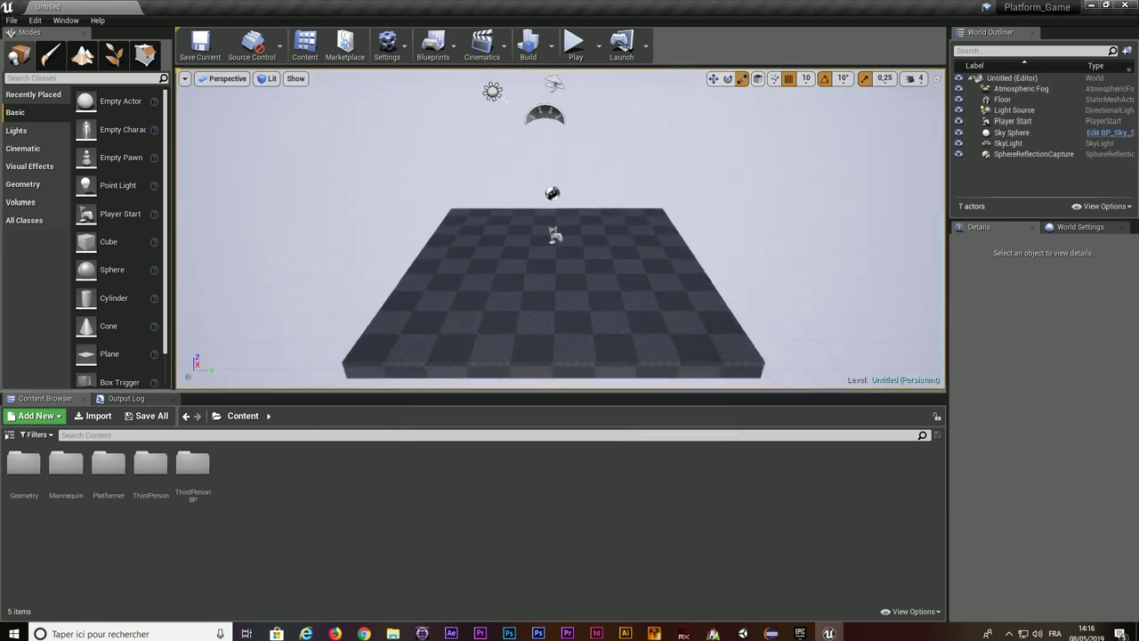